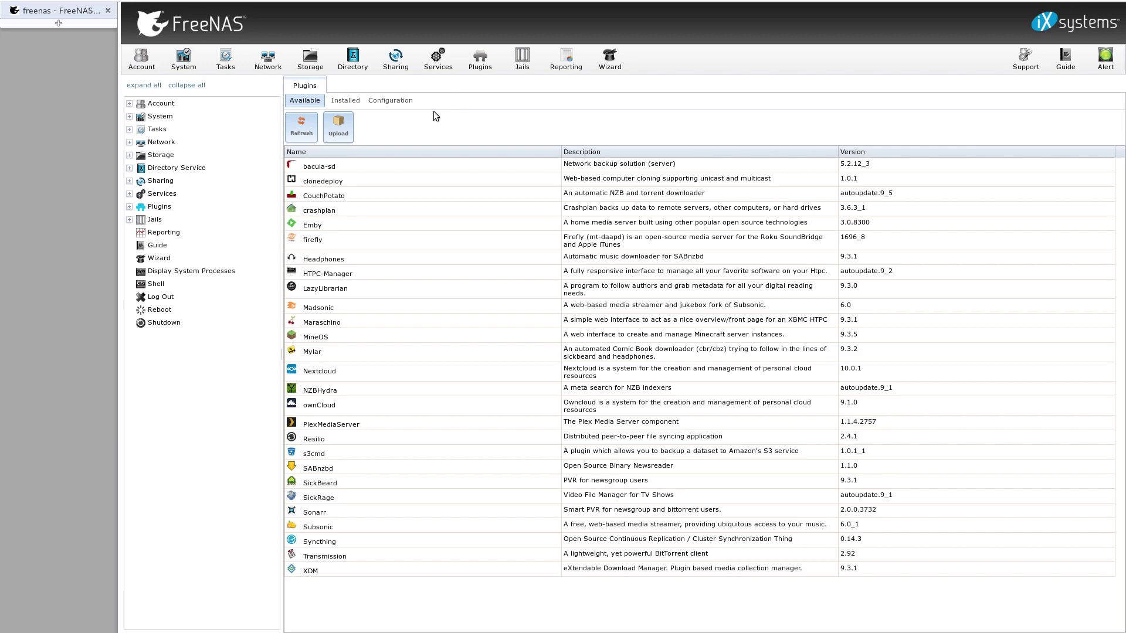
Step: Install the Nextcloud 10.0.1 plugin from the available plugins list and confirm
click(340, 371)
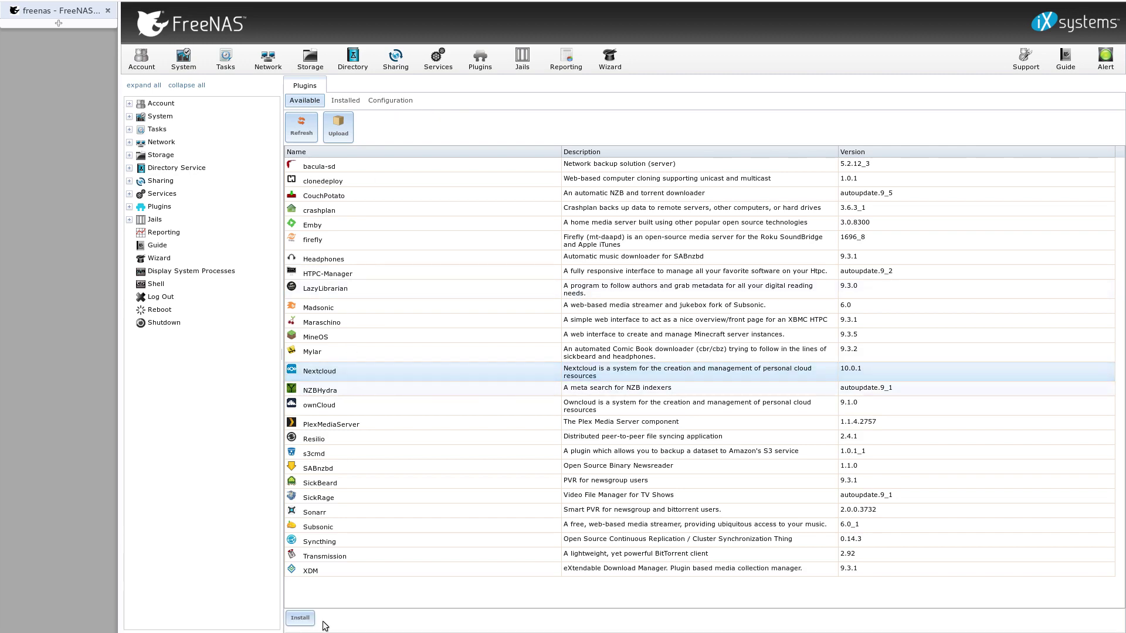
click(300, 618)
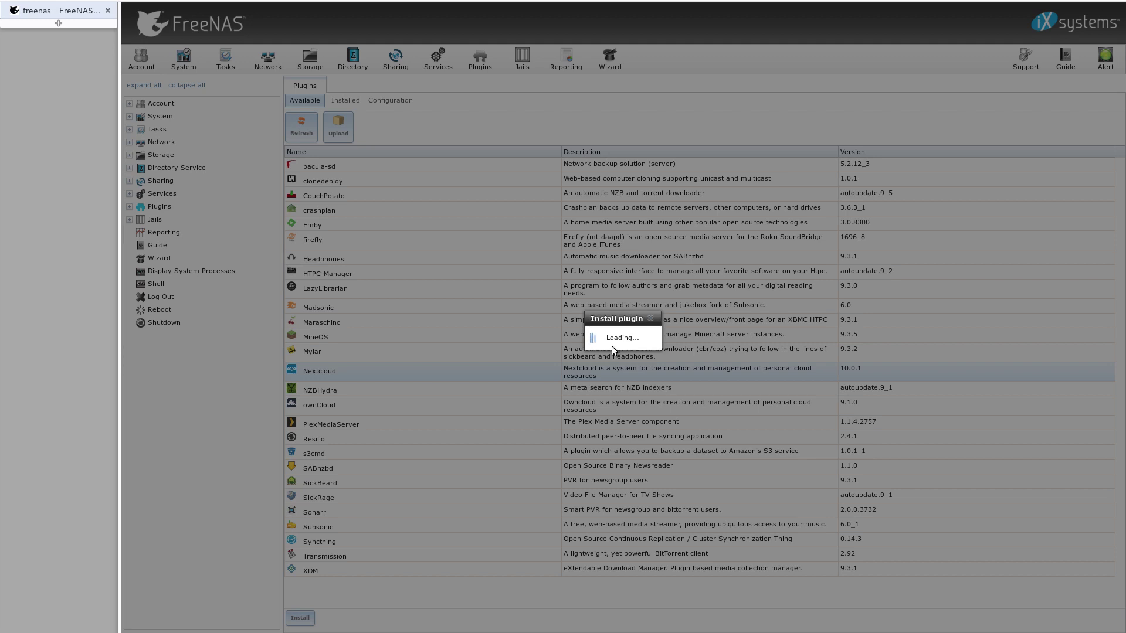
click(546, 348)
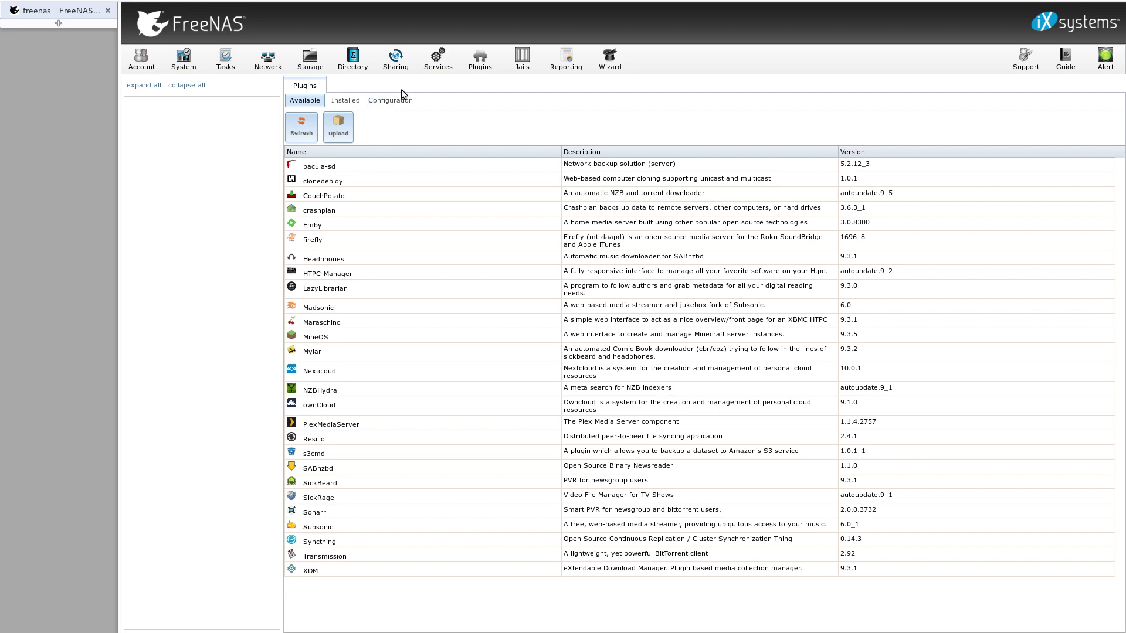
Step: Edit the nextcloud_1 jail to disable VIMAGE, set its NIC to lagg0, and save
click(535, 64)
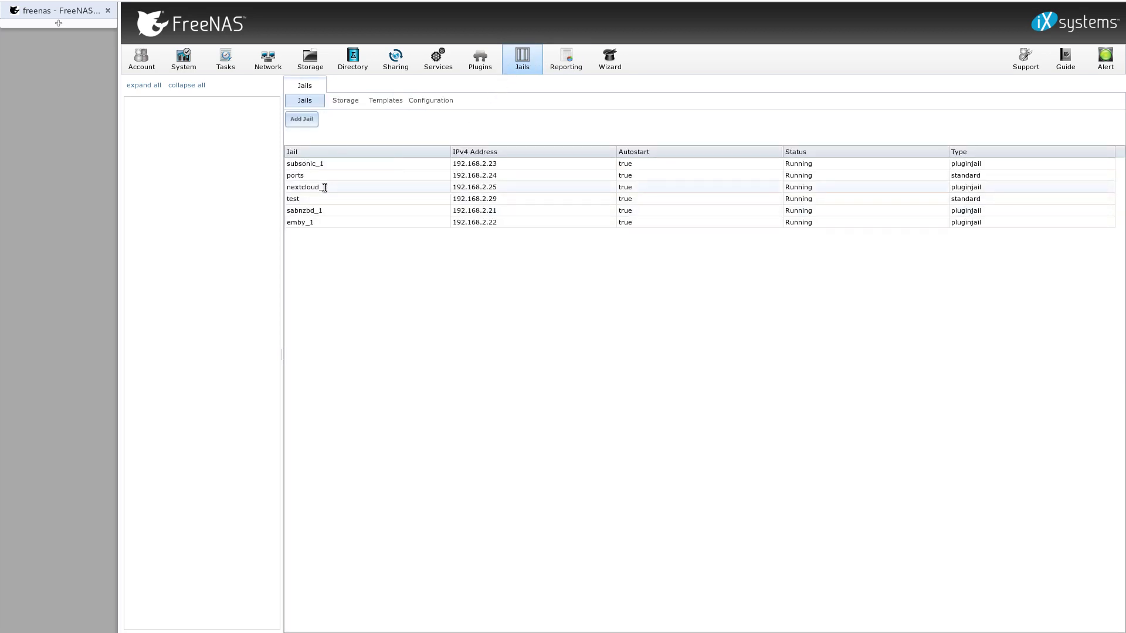
click(325, 187)
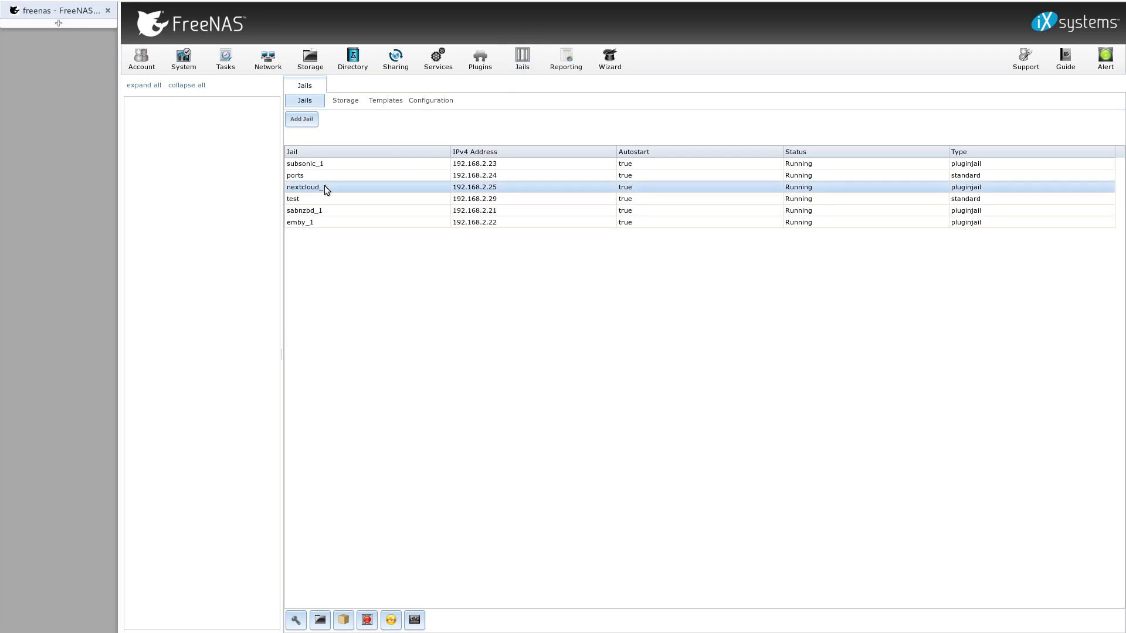
click(306, 620)
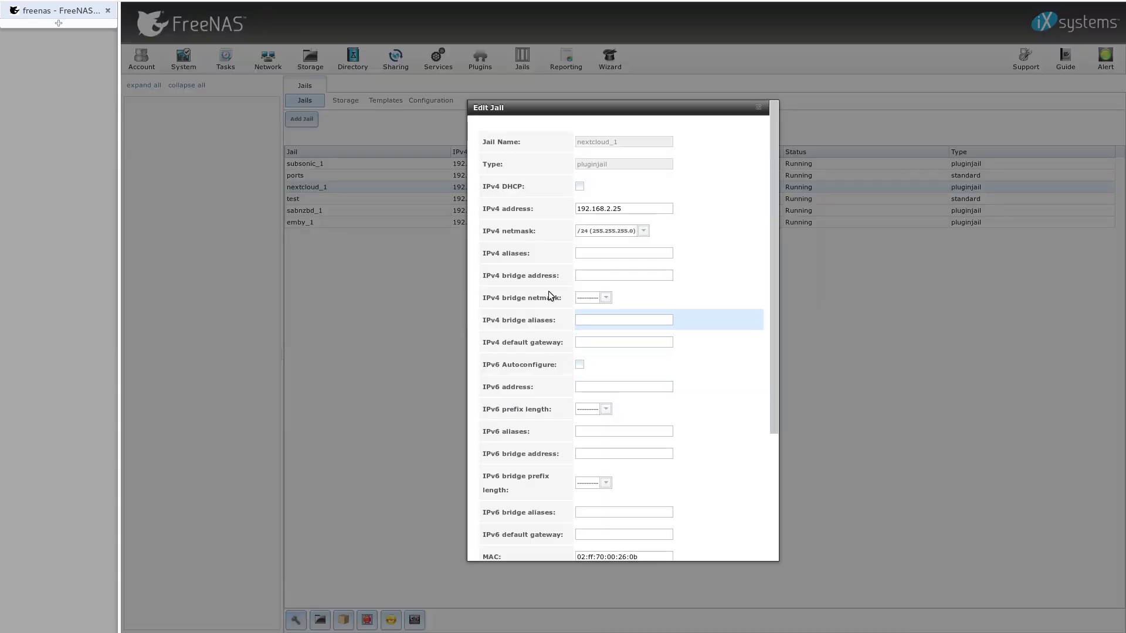
scroll(545, 252, down, 5)
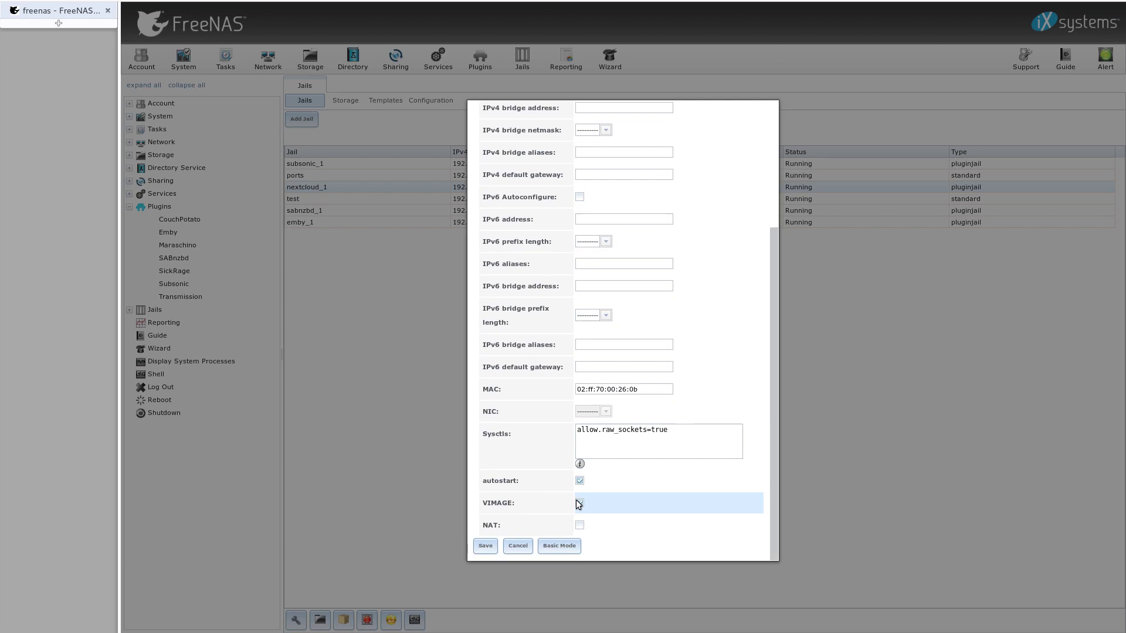
click(580, 503)
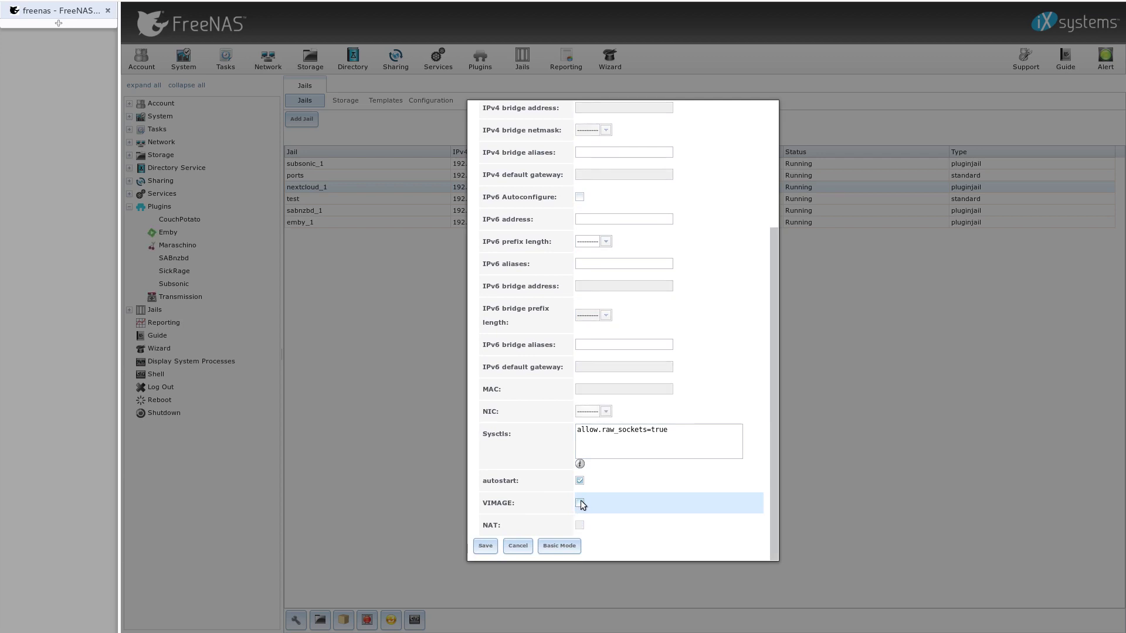
click(604, 413)
click(599, 436)
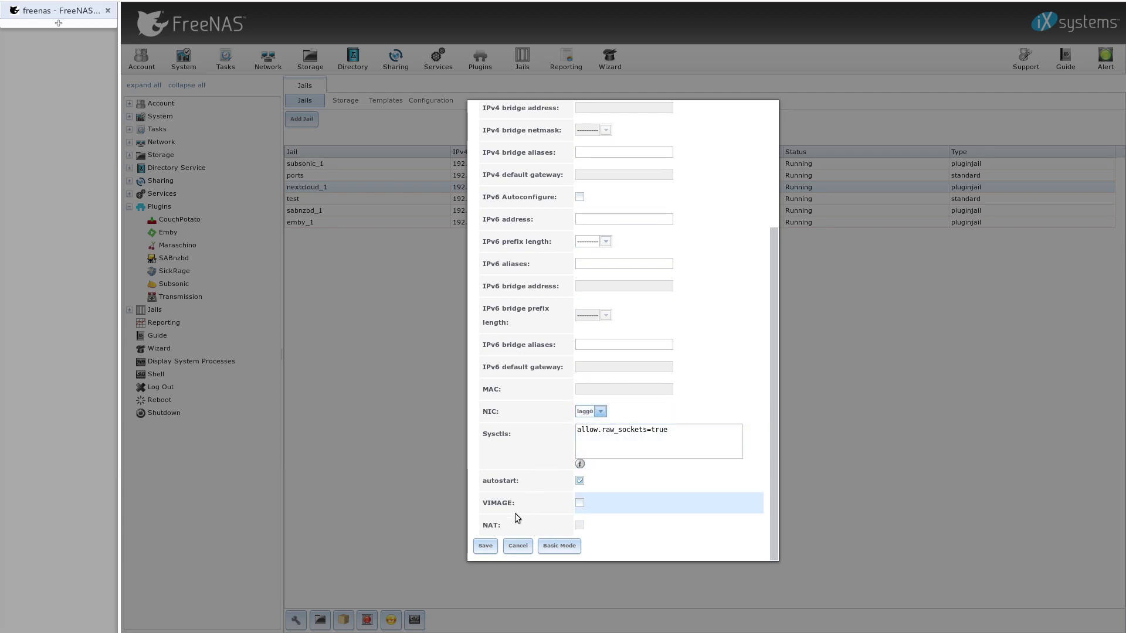
click(486, 546)
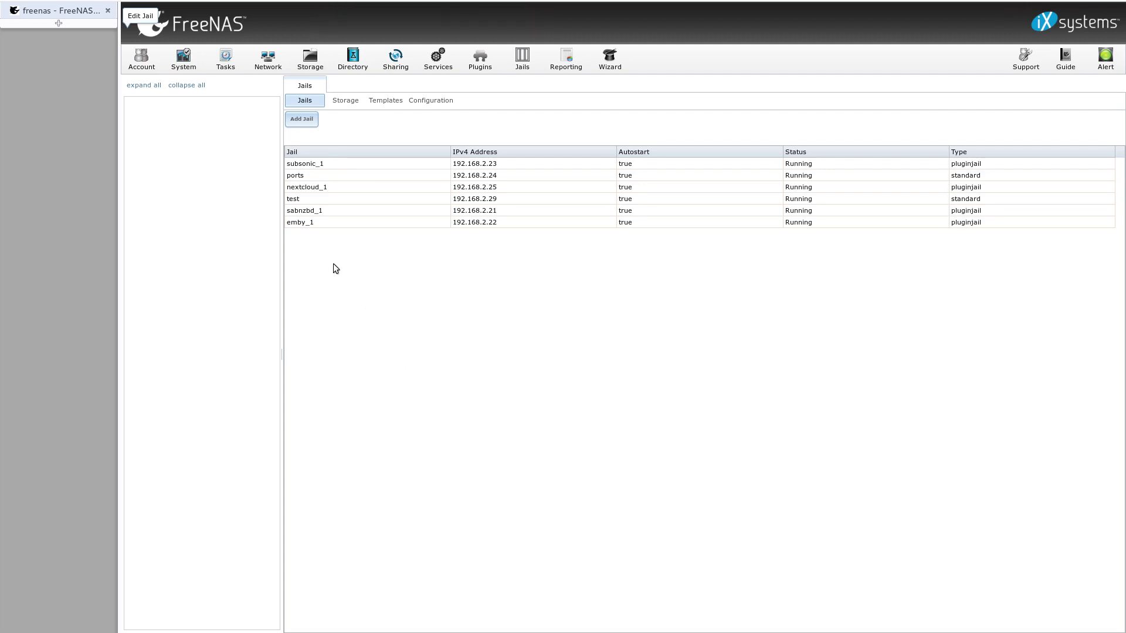
Step: Restart the nextcloud_1 jail from the Jails list and confirm
click(316, 189)
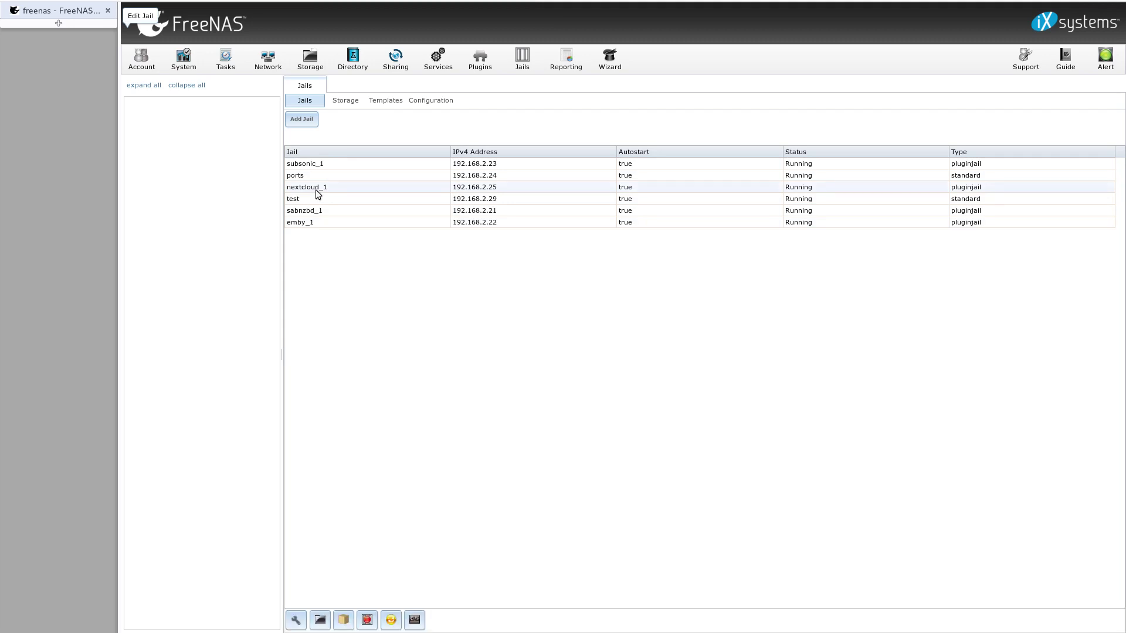
click(392, 621)
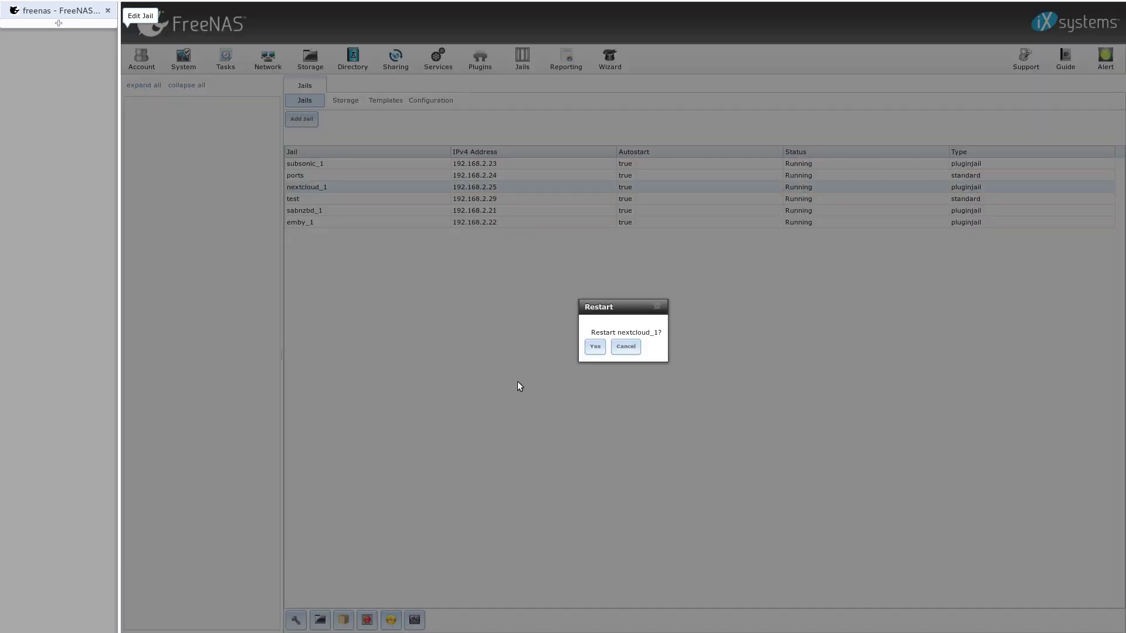
click(595, 348)
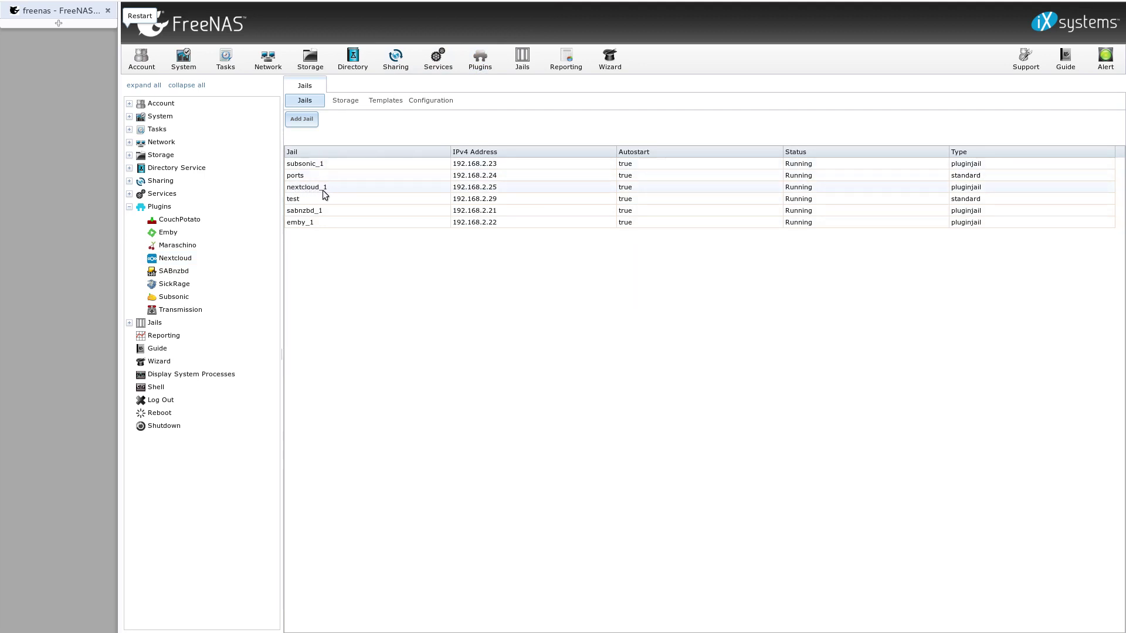
Step: Turn the installed Nextcloud plugin's service ON and show its access-link note
click(480, 57)
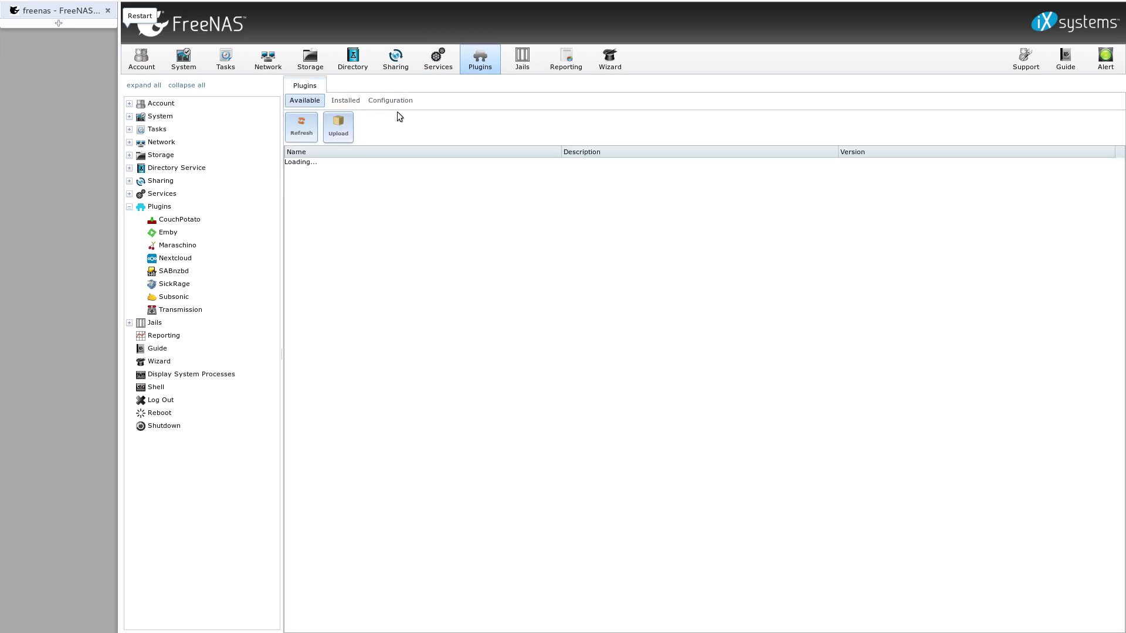
click(345, 101)
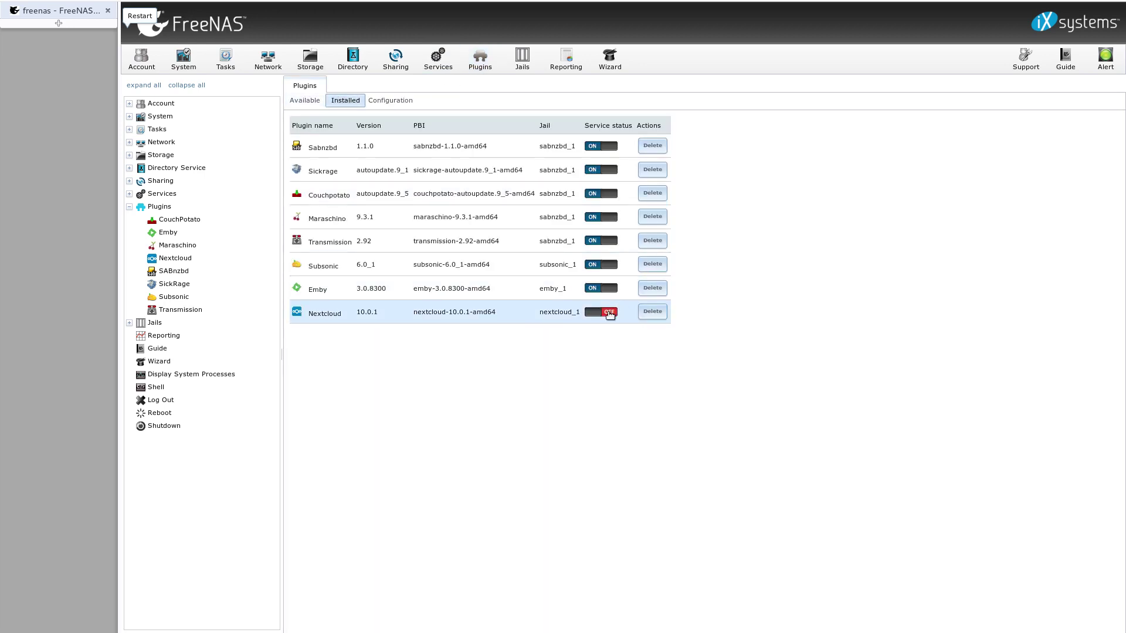
click(610, 314)
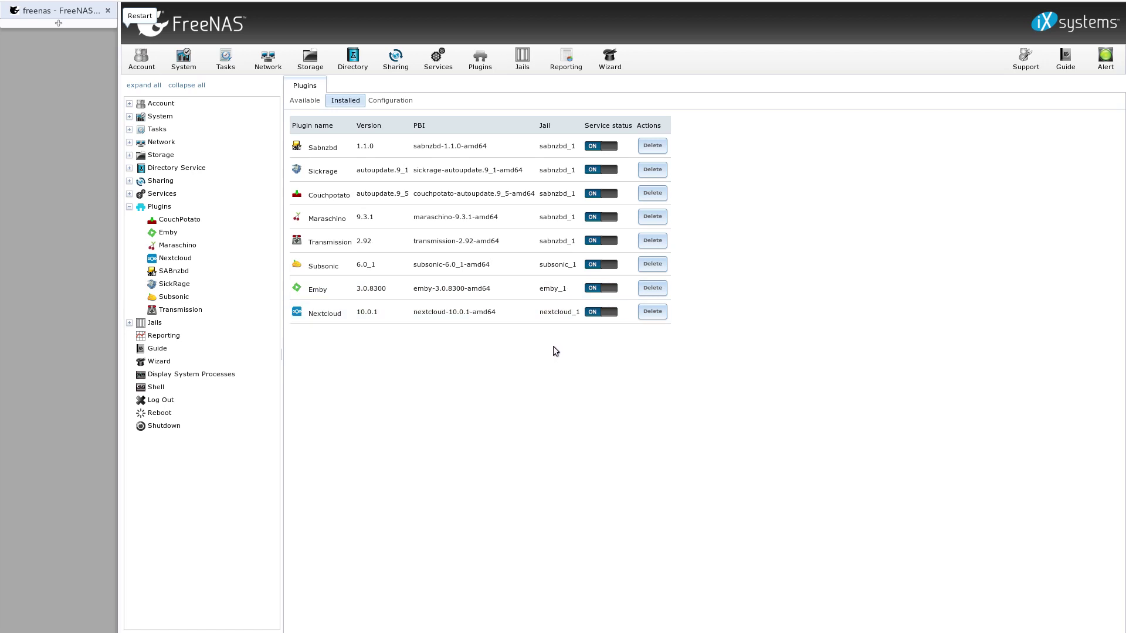
click(207, 260)
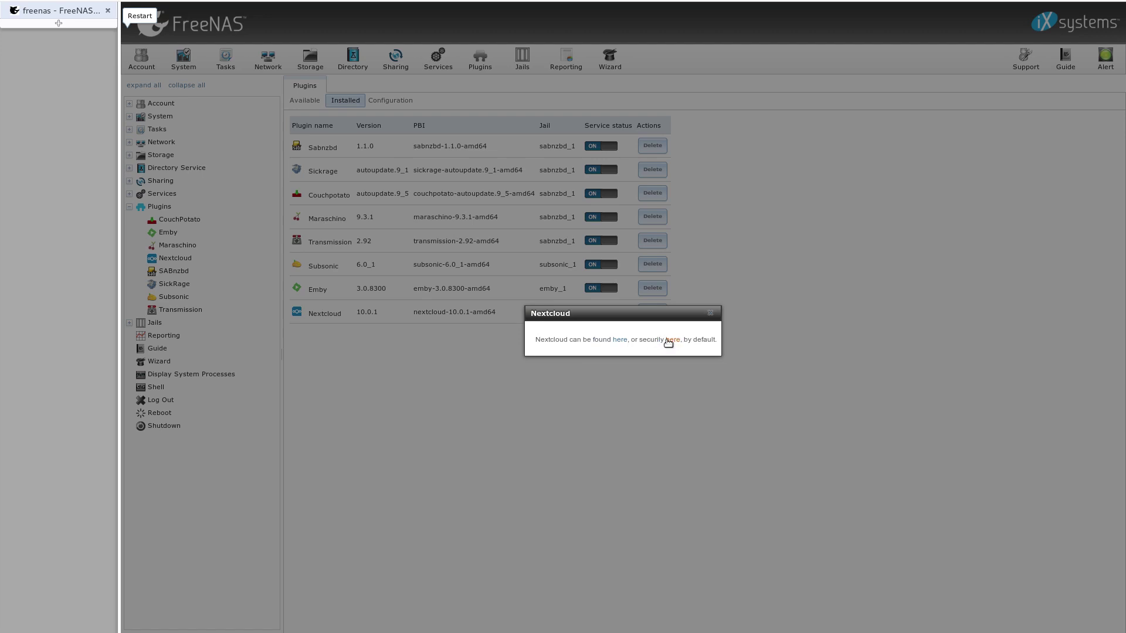
Step: Open Nextcloud, create the 'admin' account with its password, and dismiss the welcome dialog
click(622, 340)
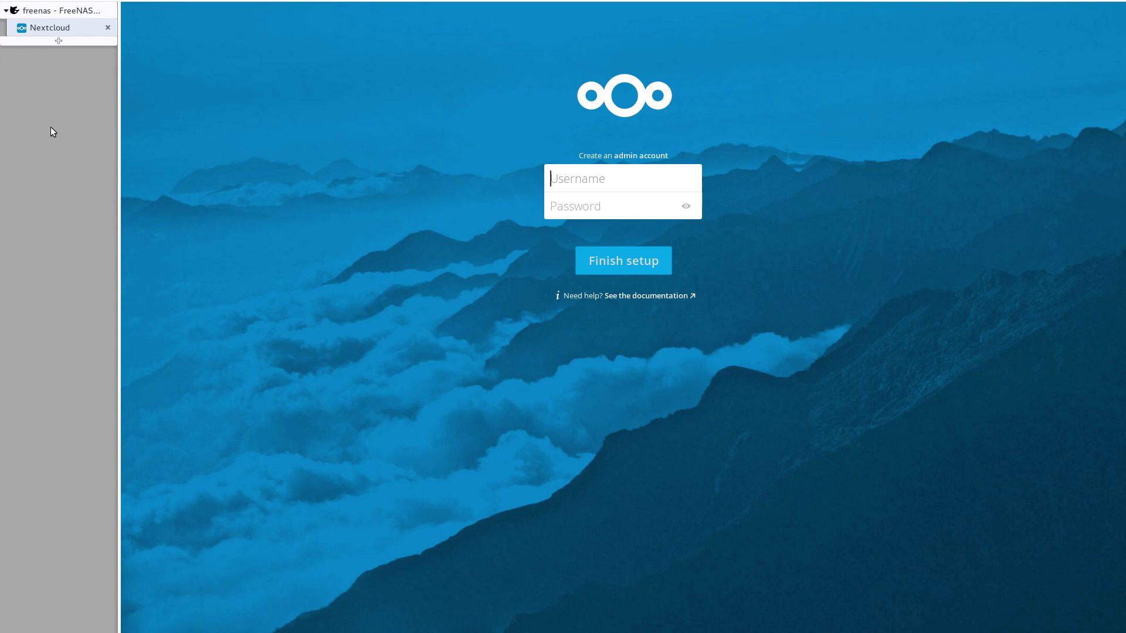
text(admin)
key(Tab)
text(password)
key(Return)
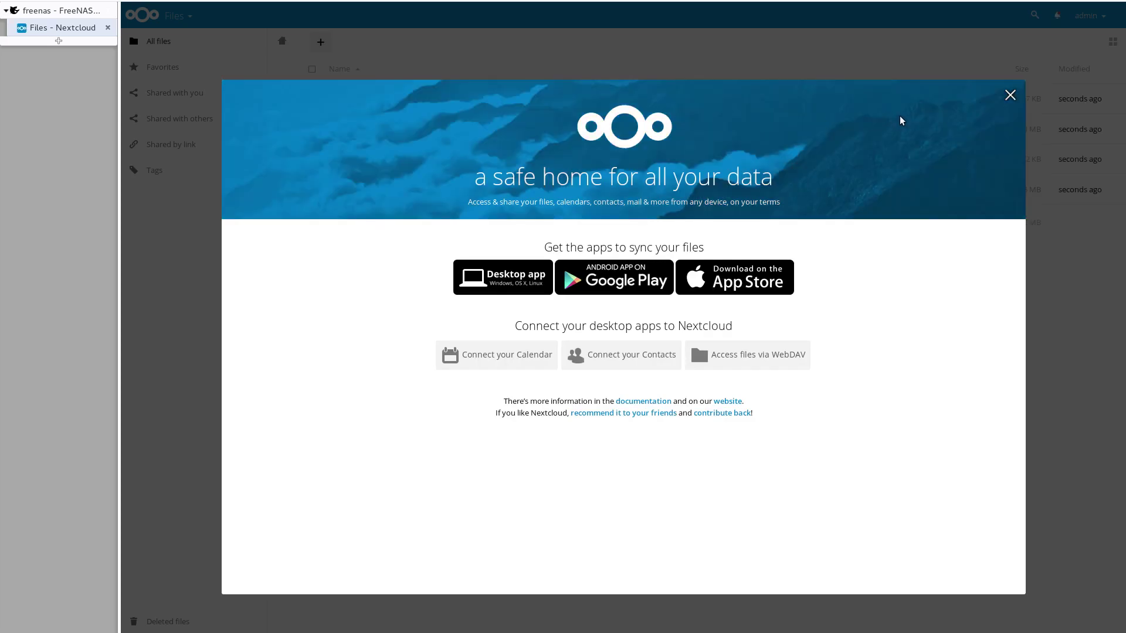
click(1010, 96)
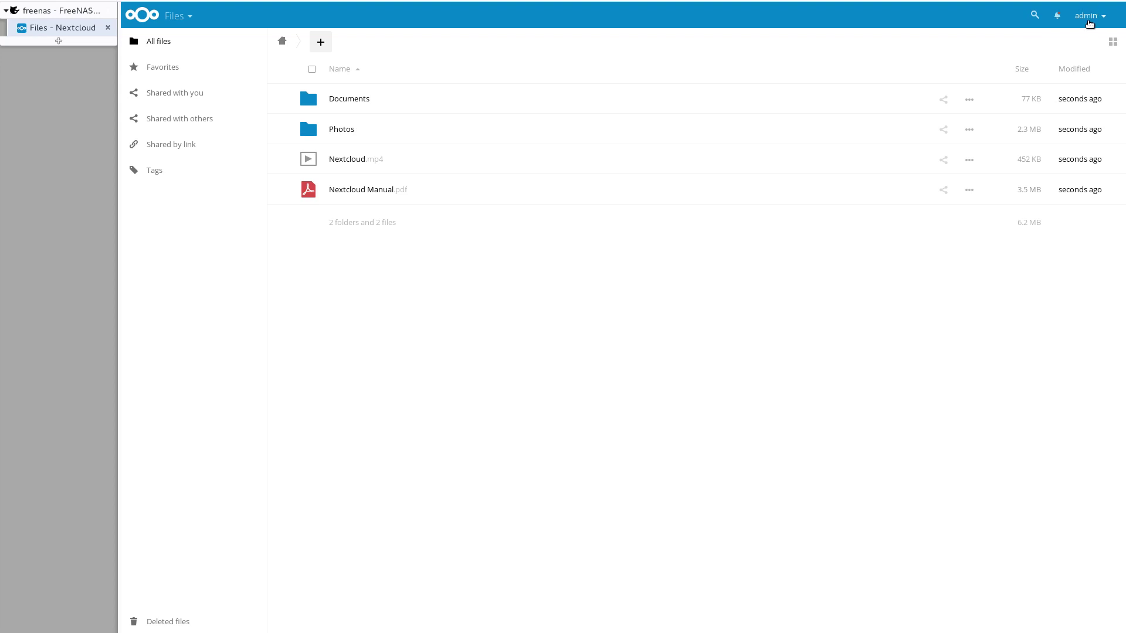
Step: Go to Nextcloud's admin settings and bring up the Server info page
click(1085, 20)
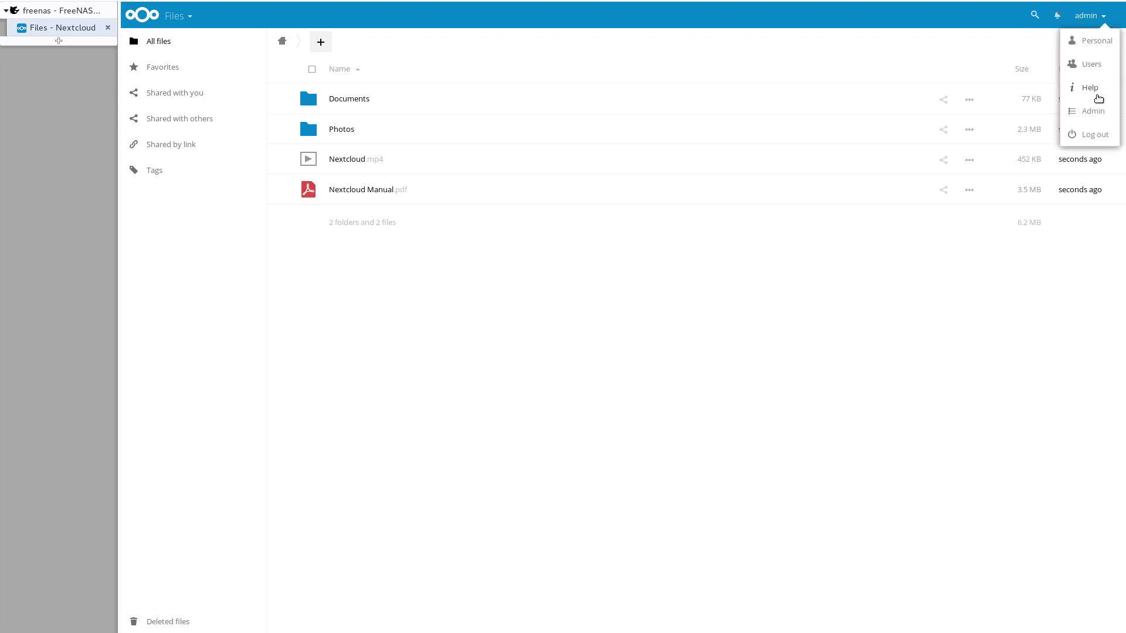
click(1095, 112)
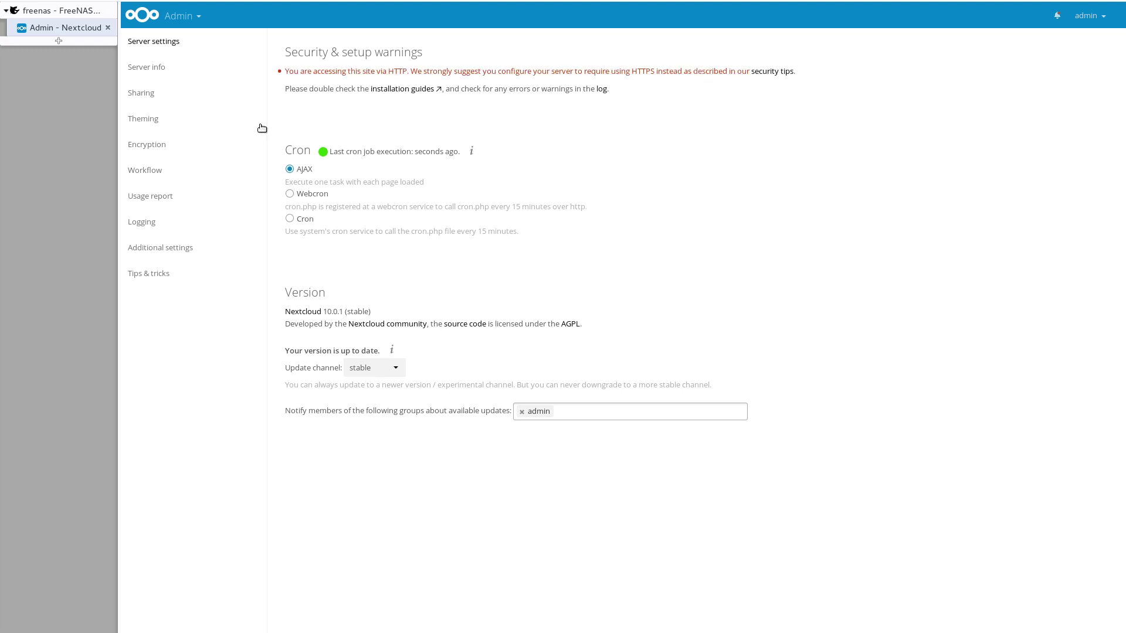
click(193, 69)
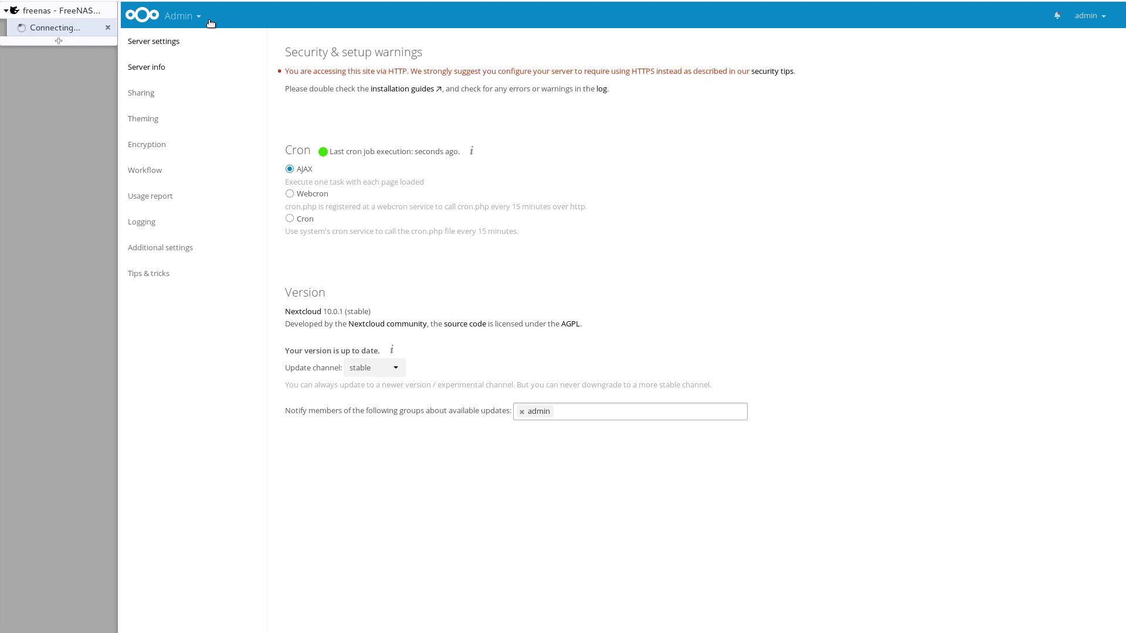
click(199, 95)
click(187, 73)
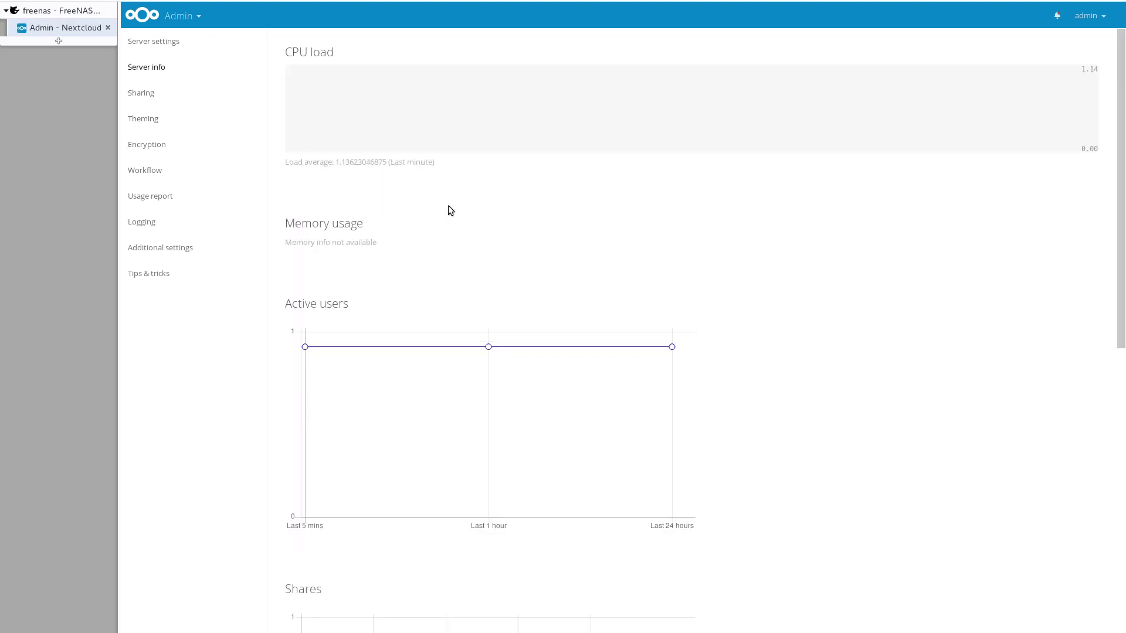
scroll(448, 206, down, 7)
scroll(435, 202, up, 7)
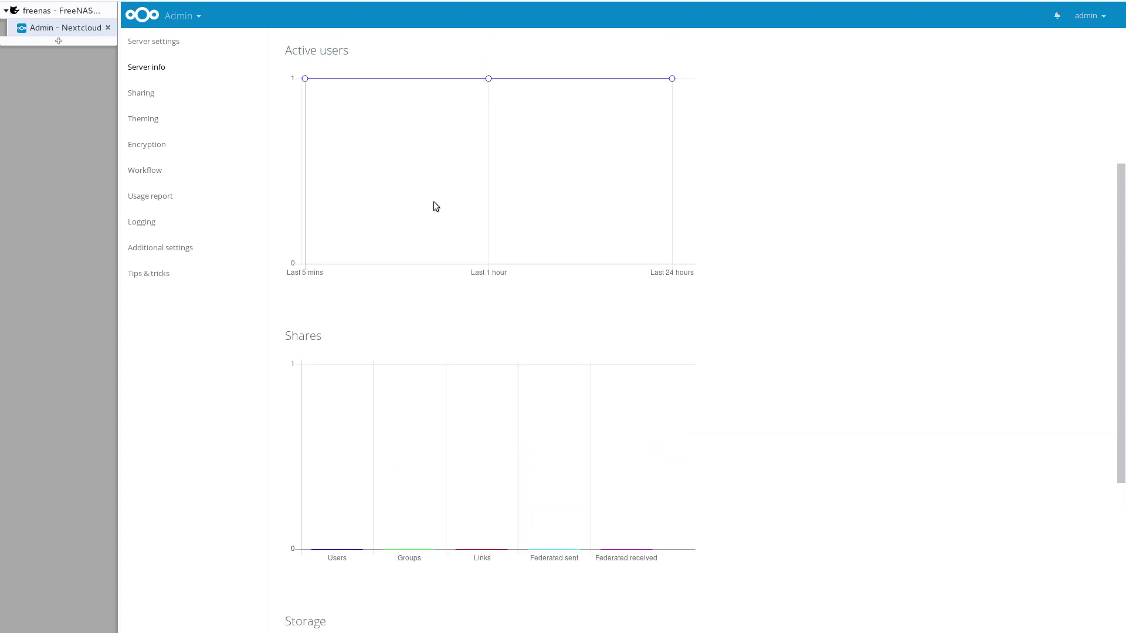
scroll(431, 206, down, 7)
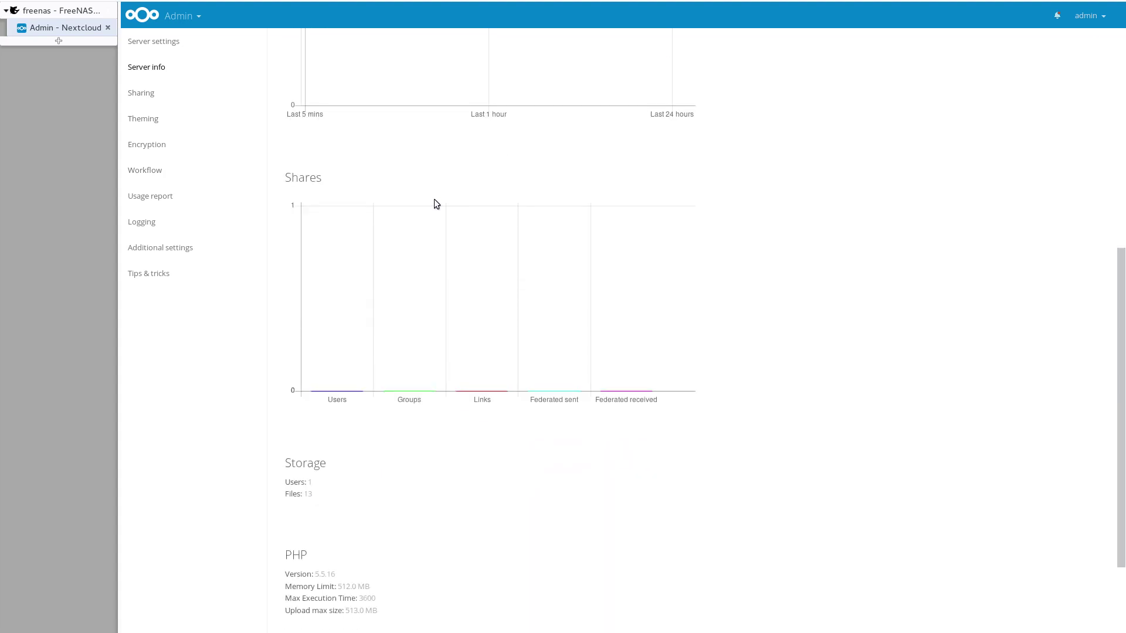
scroll(435, 203, up, 7)
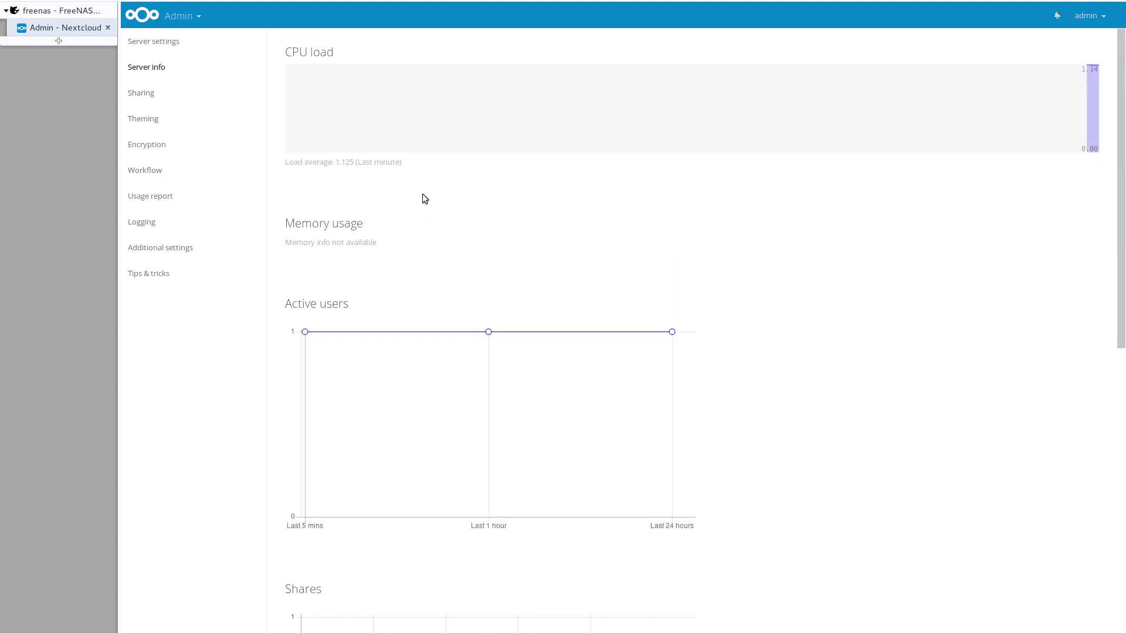
Step: Review CPU load, users, shares, storage, PHP and database stats, then show the apps menu
click(186, 19)
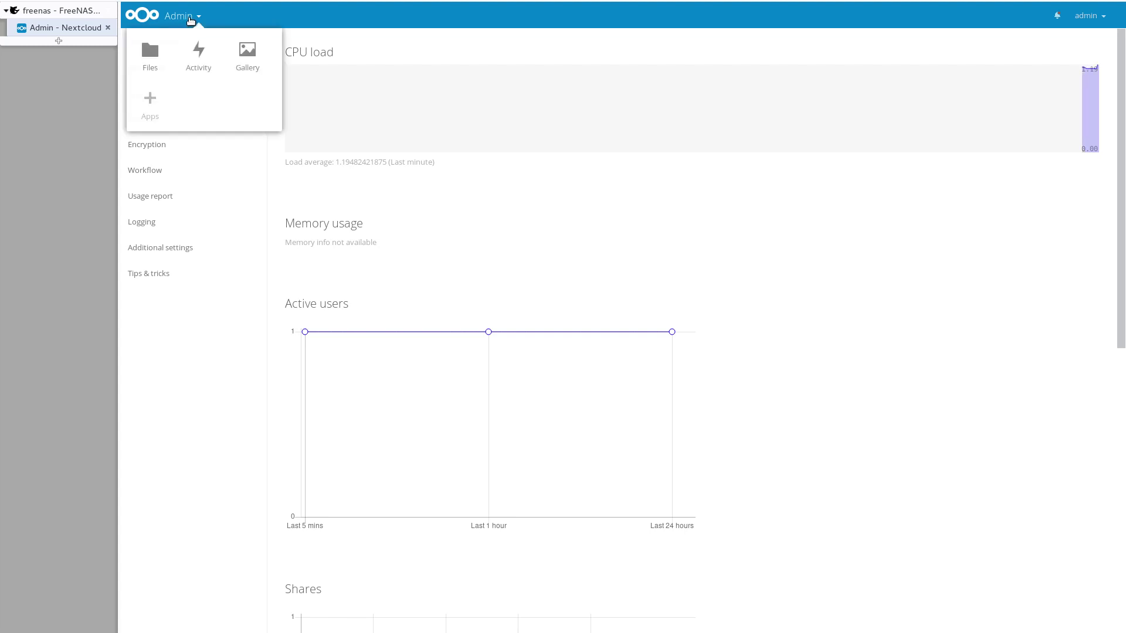
click(187, 21)
click(189, 21)
click(191, 20)
click(191, 21)
click(190, 20)
scroll(428, 246, down, 4)
scroll(429, 235, down, 6)
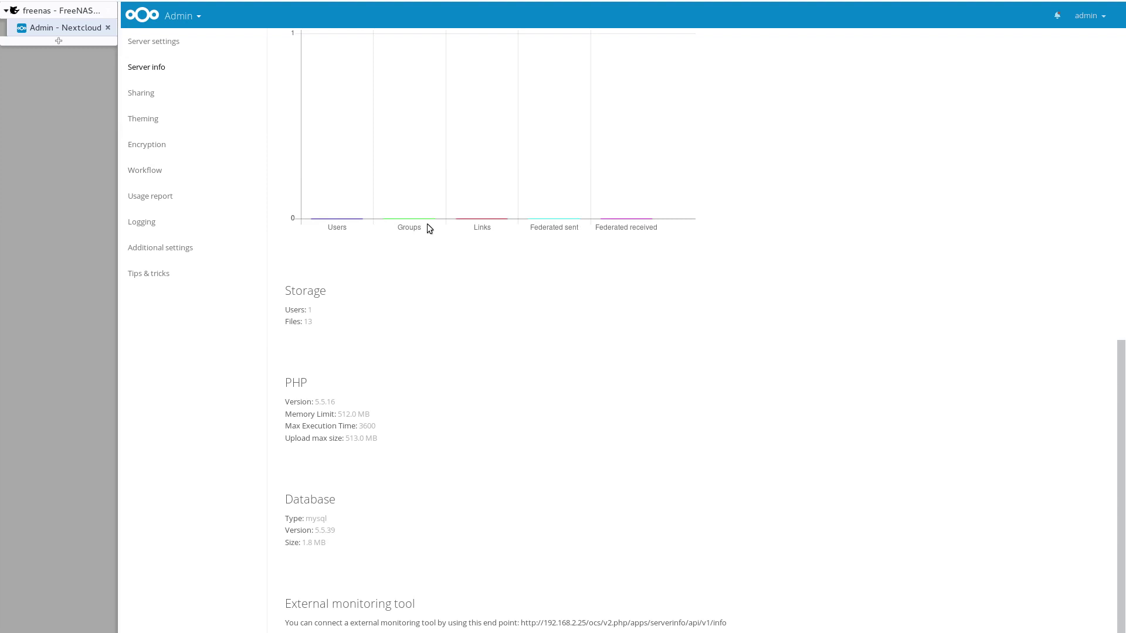
scroll(426, 226, up, 9)
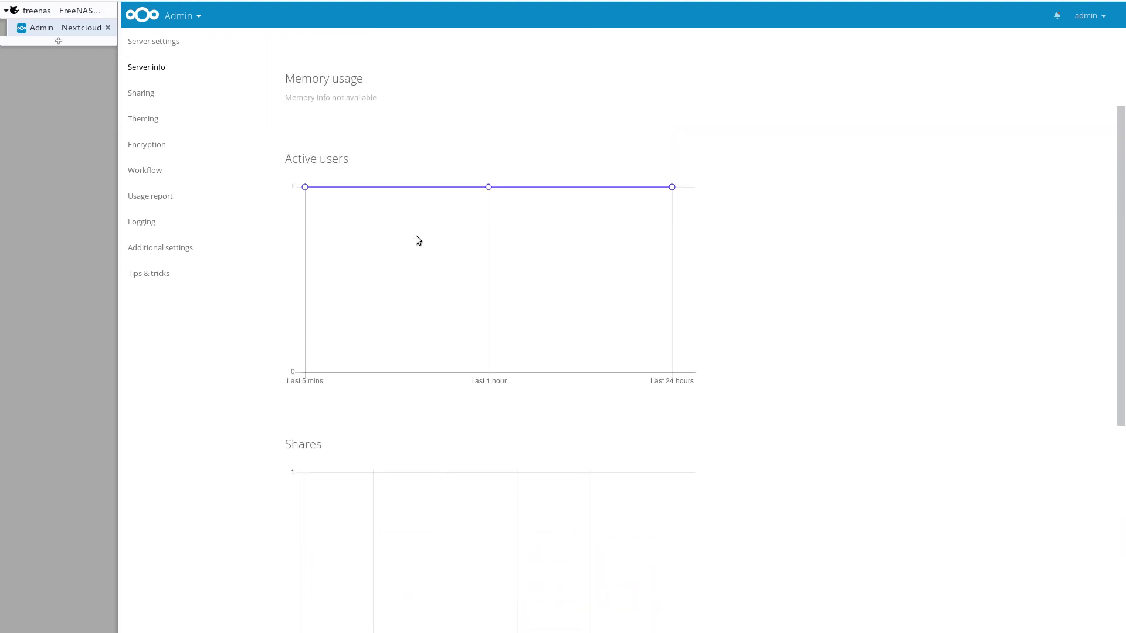
scroll(411, 227, down, 5)
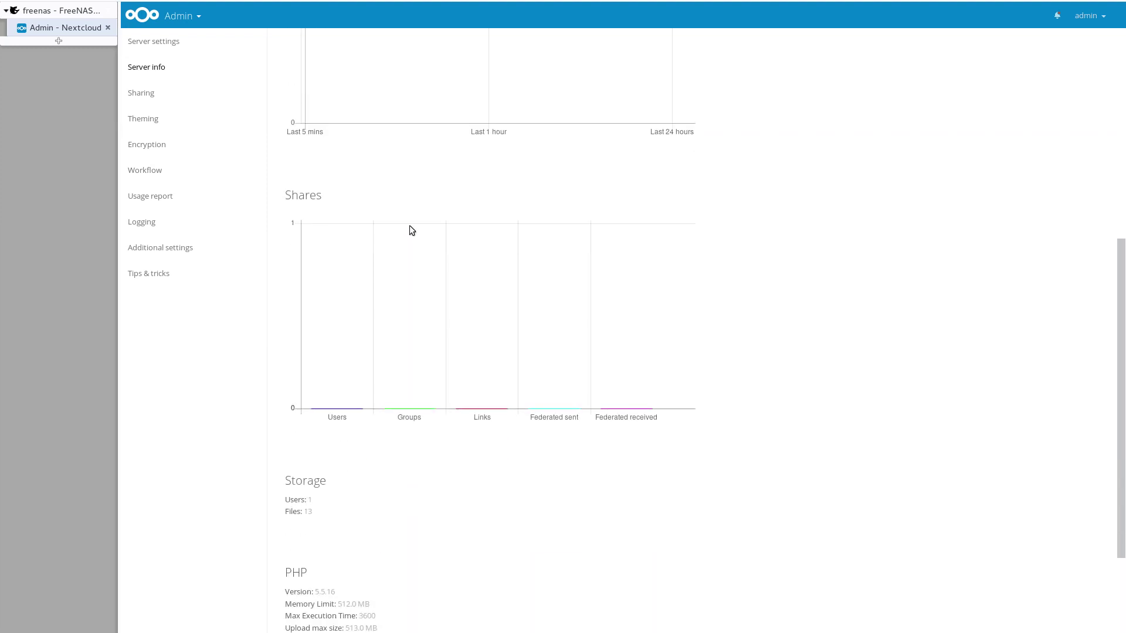
scroll(411, 223, down, 3)
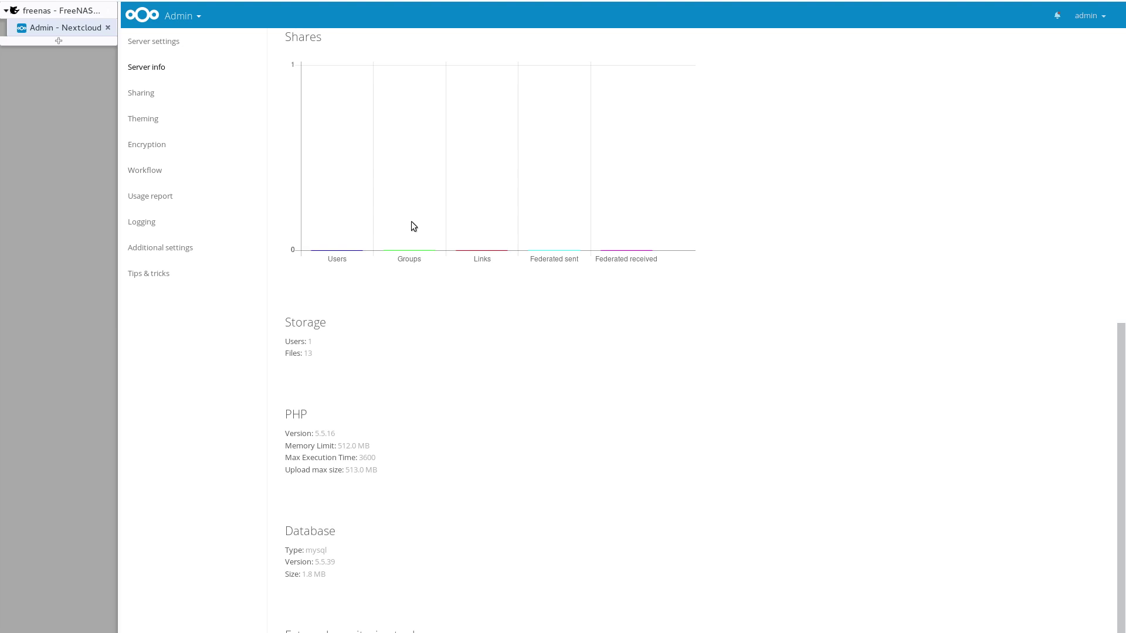
scroll(335, 462, down, 1)
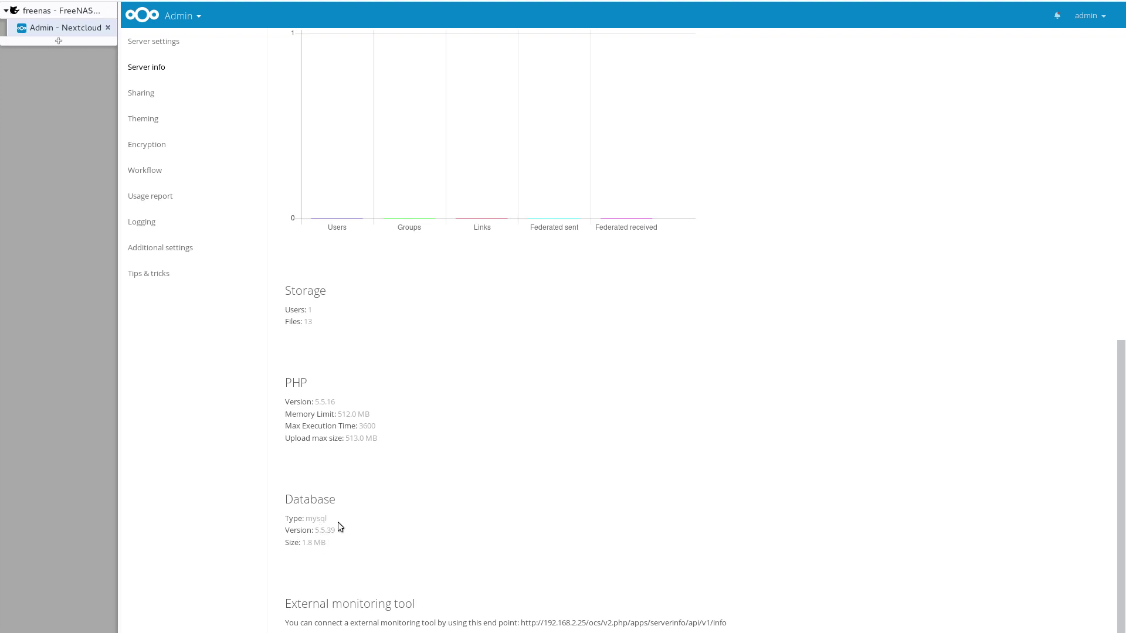
scroll(336, 522, up, 10)
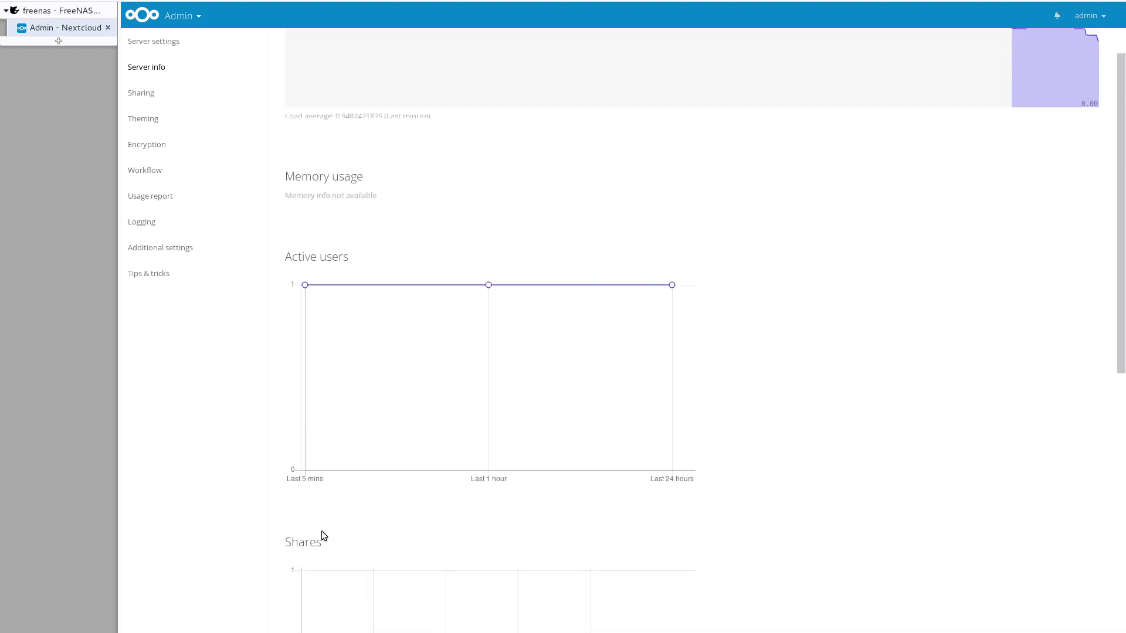
scroll(322, 531, up, 1)
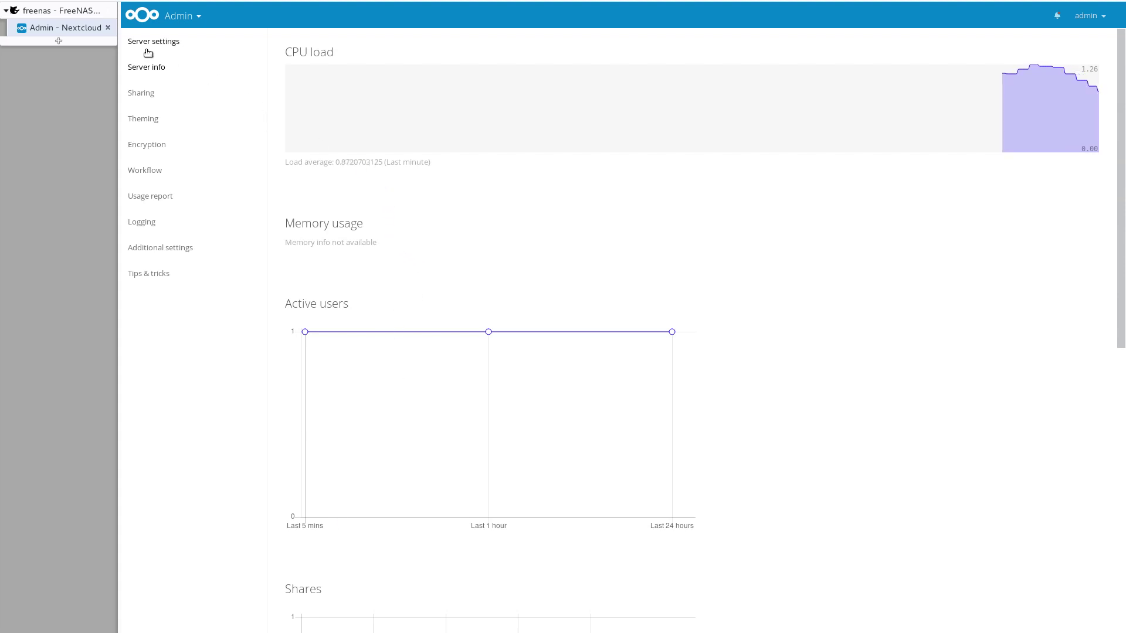
click(188, 14)
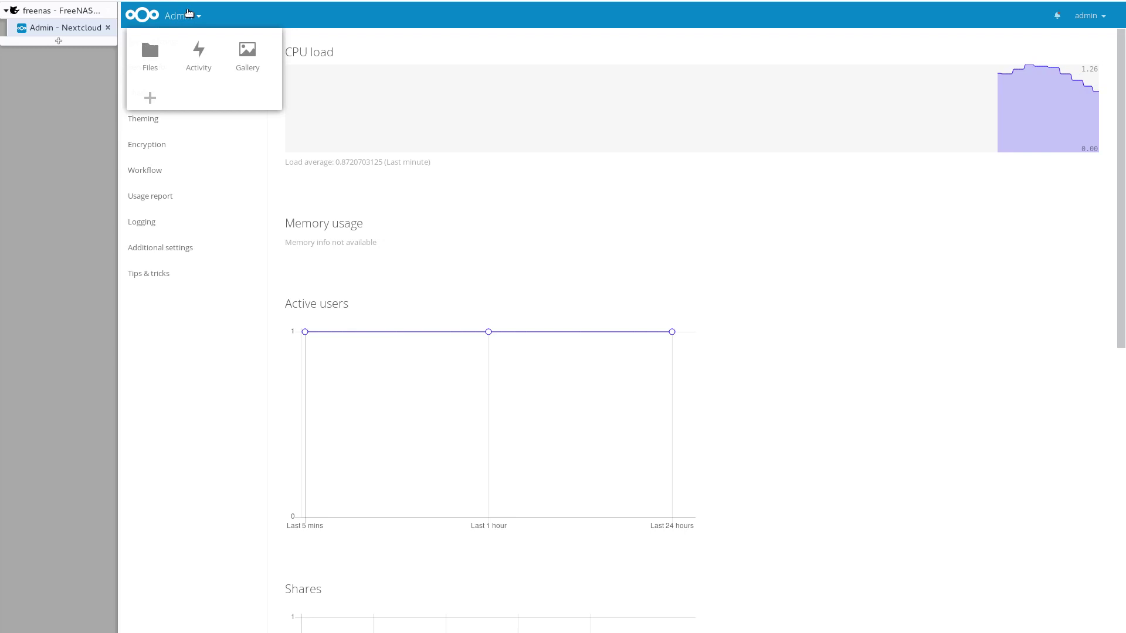
Step: Open Nextcloud's Files list with Documents, Photos and sample files, and check the account dropdown
click(150, 54)
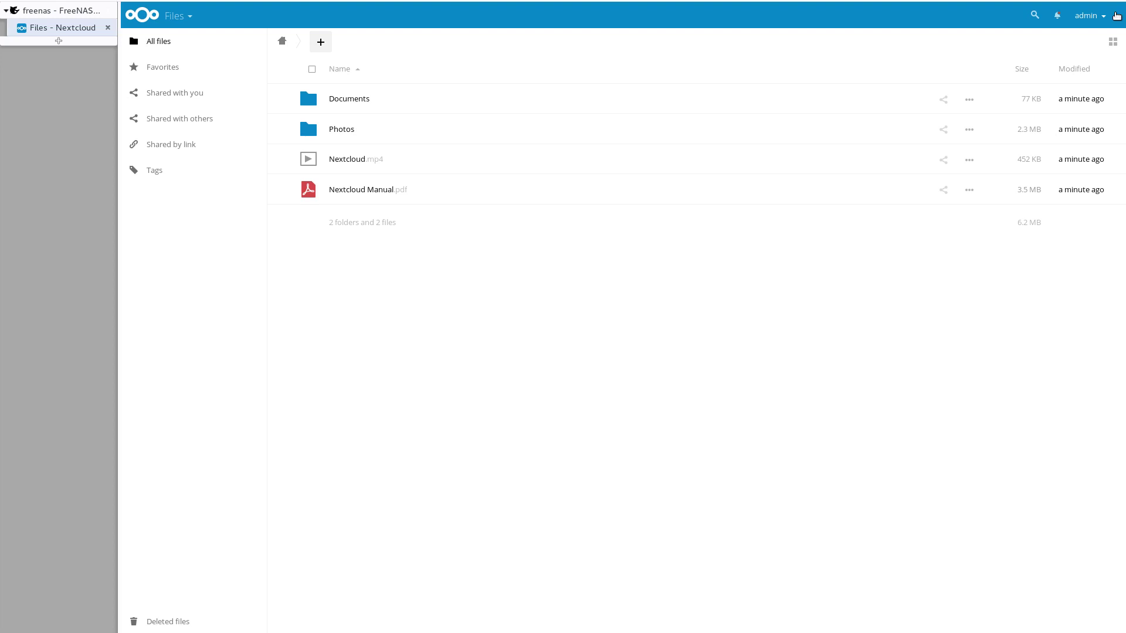
click(1117, 16)
click(1117, 15)
Step: Back in FreeNAS, close the Nextcloud note and select nextcloud_1 in the Jails list
click(95, 10)
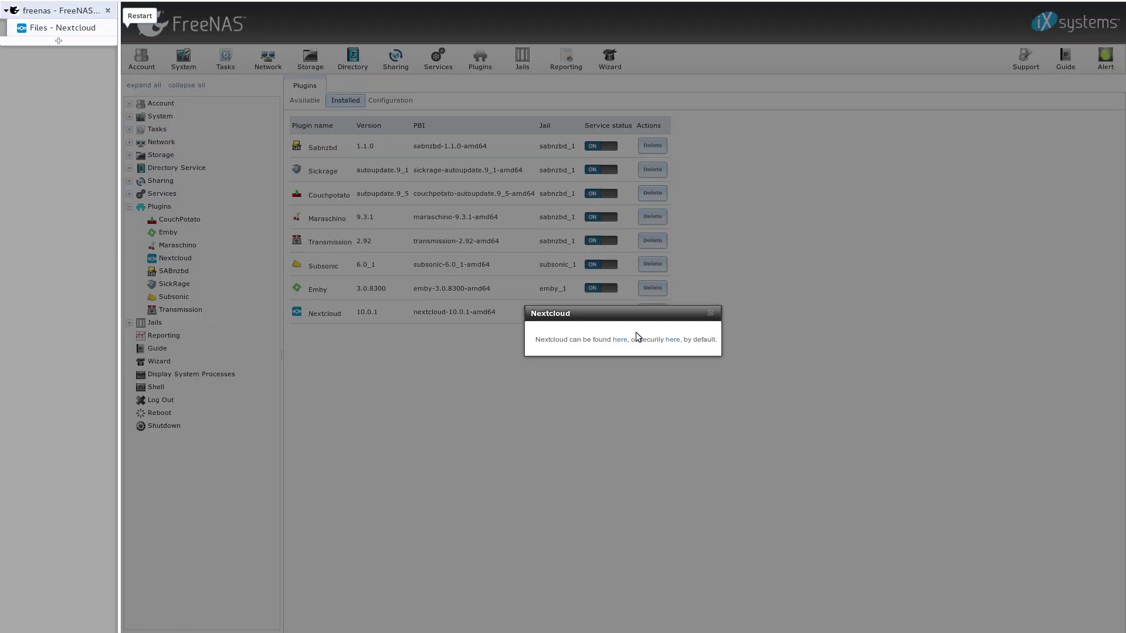
click(715, 315)
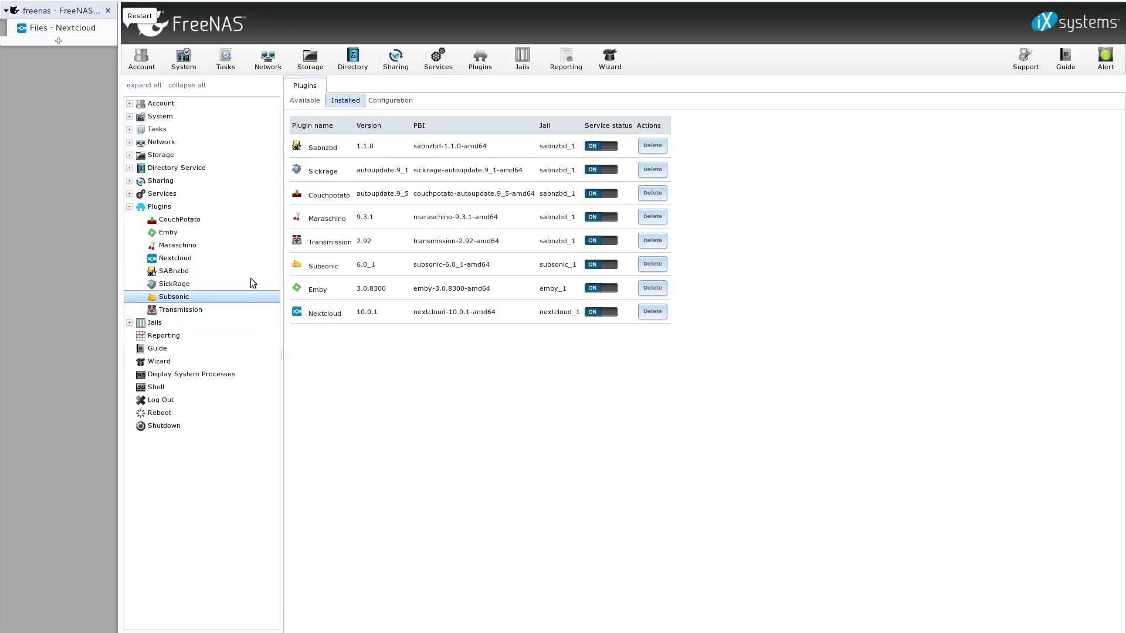
click(521, 65)
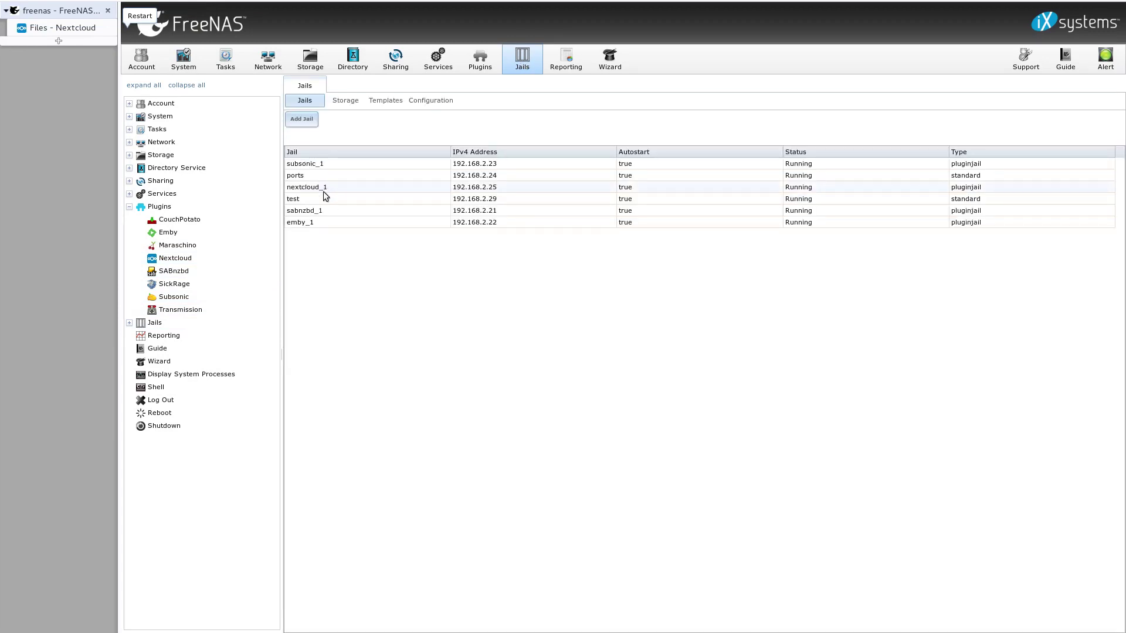
click(323, 190)
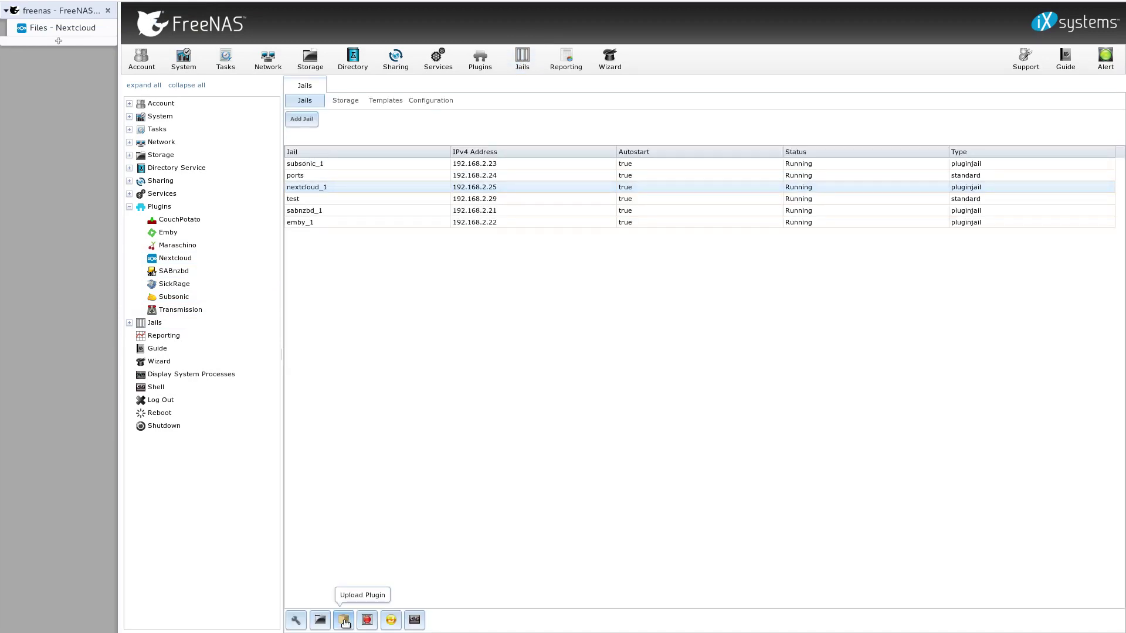
Step: Add storage to the jail with source folder /mnt/tank/media/videos
click(322, 622)
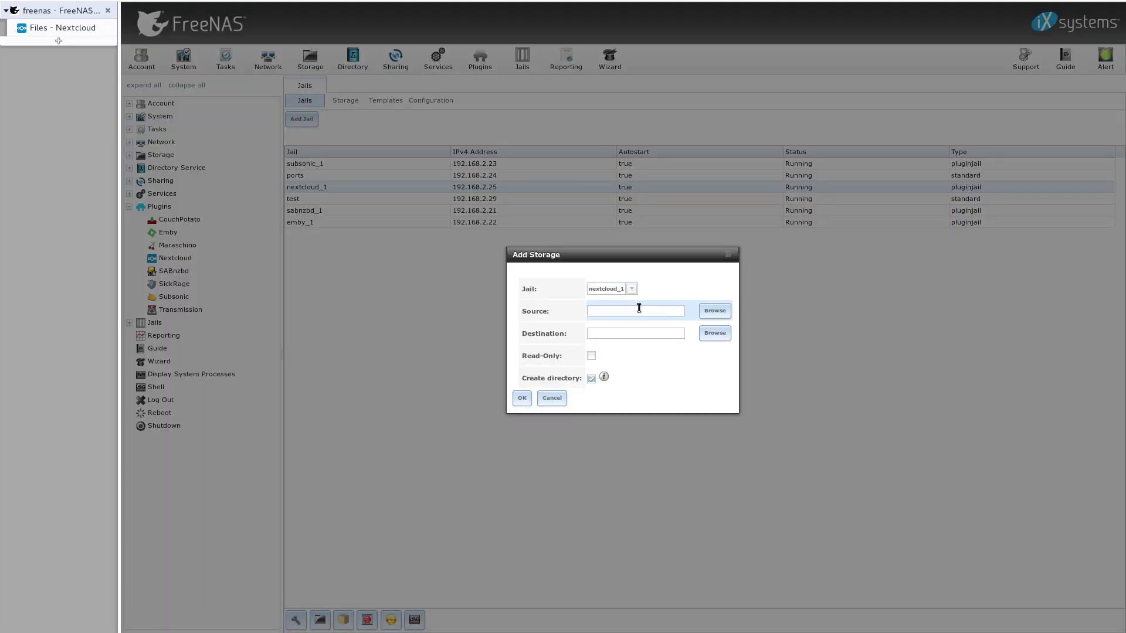
click(712, 311)
click(603, 267)
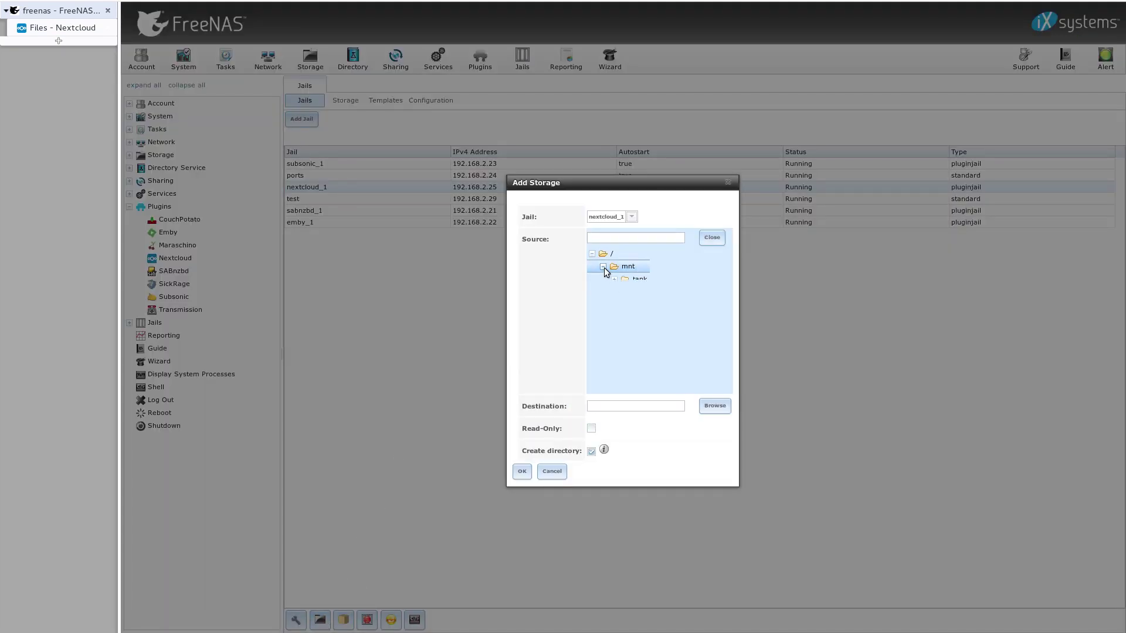
click(615, 280)
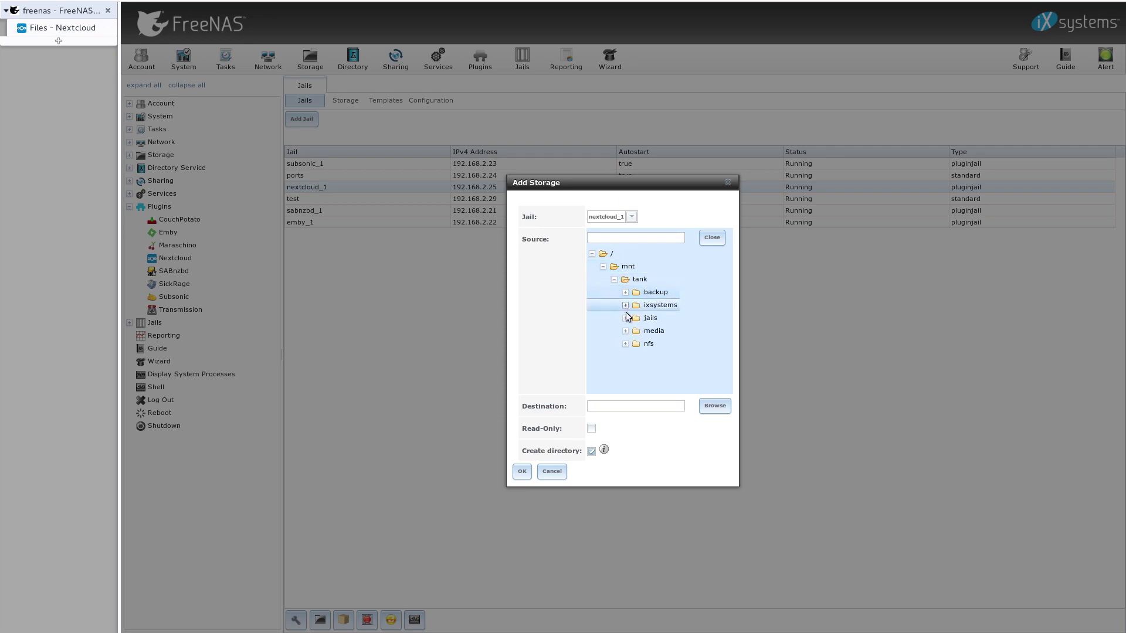
click(625, 331)
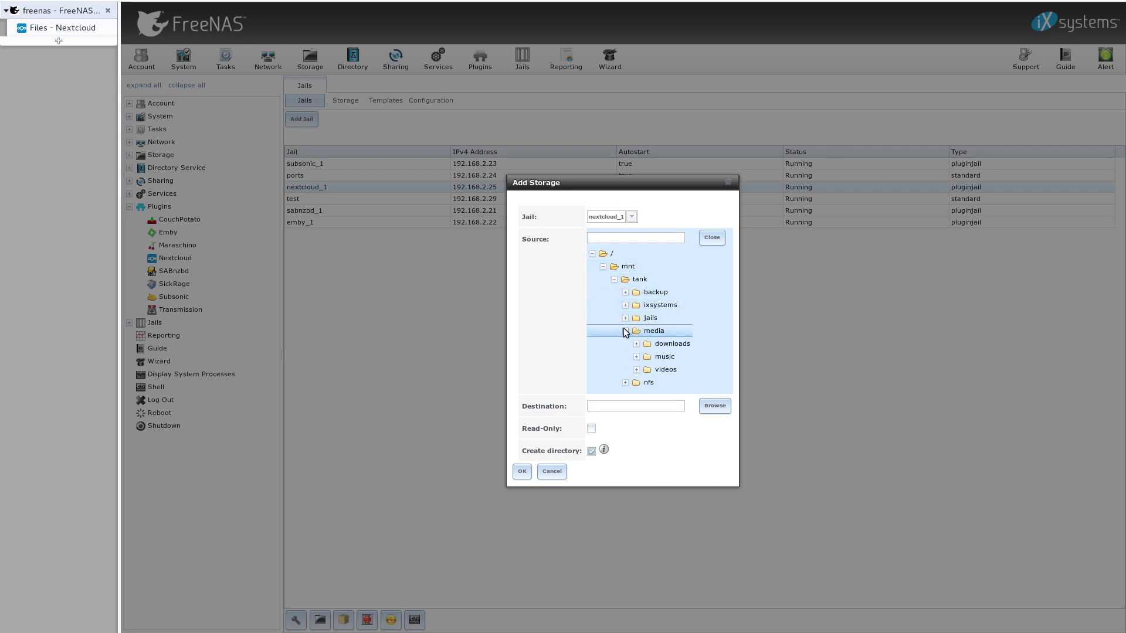
click(645, 370)
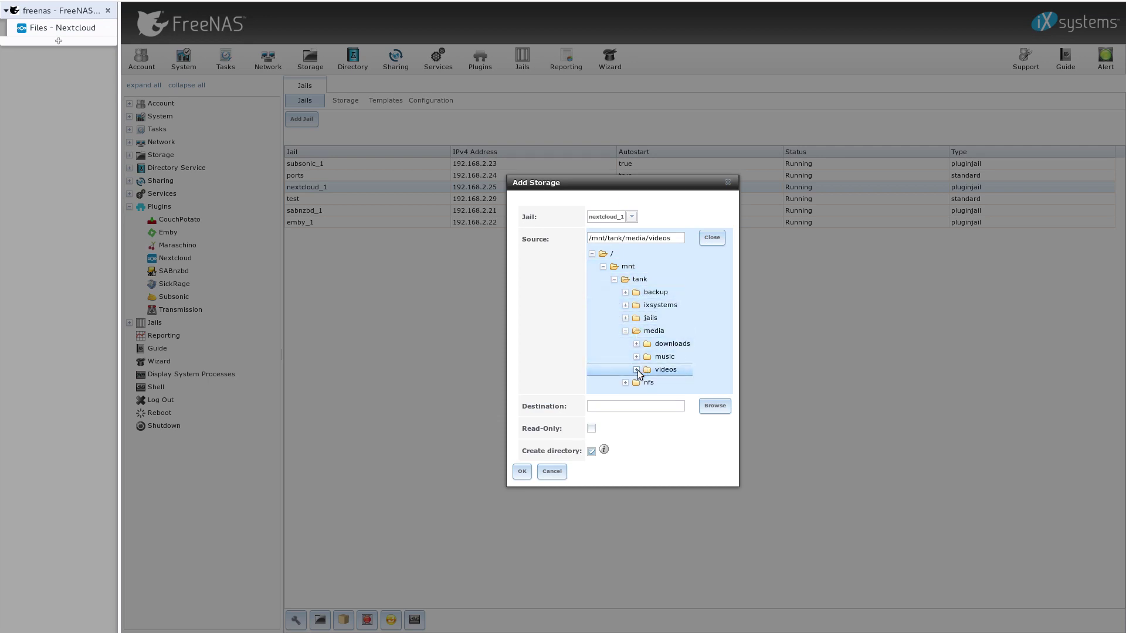
Step: Set the mount destination to /mnt/videos and confirm adding the storage
click(706, 406)
click(618, 333)
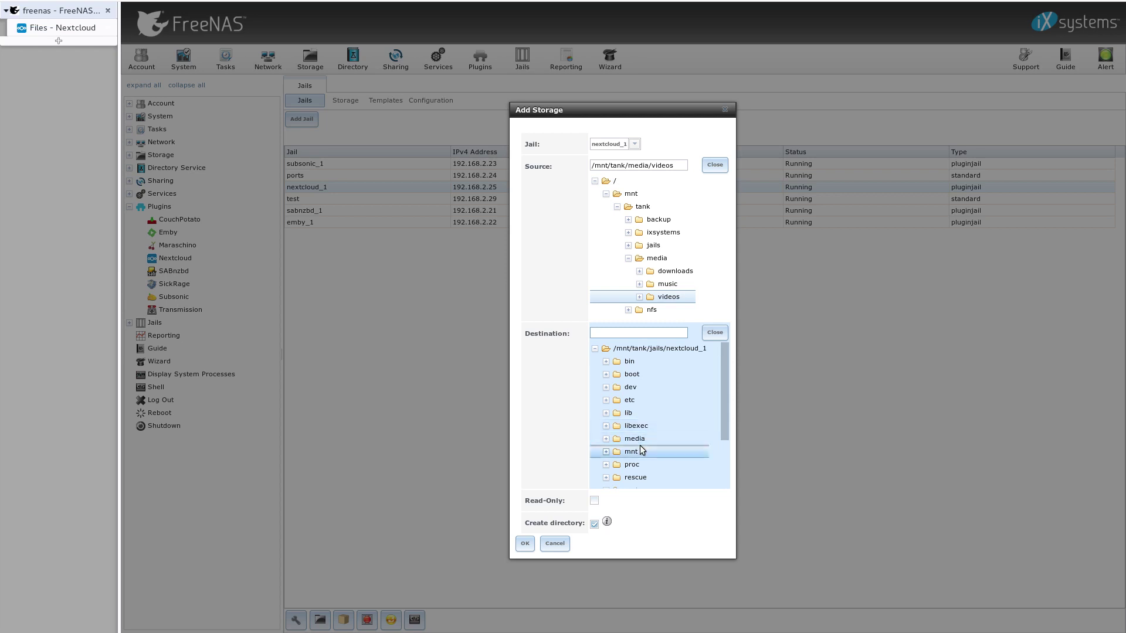
click(639, 450)
click(622, 330)
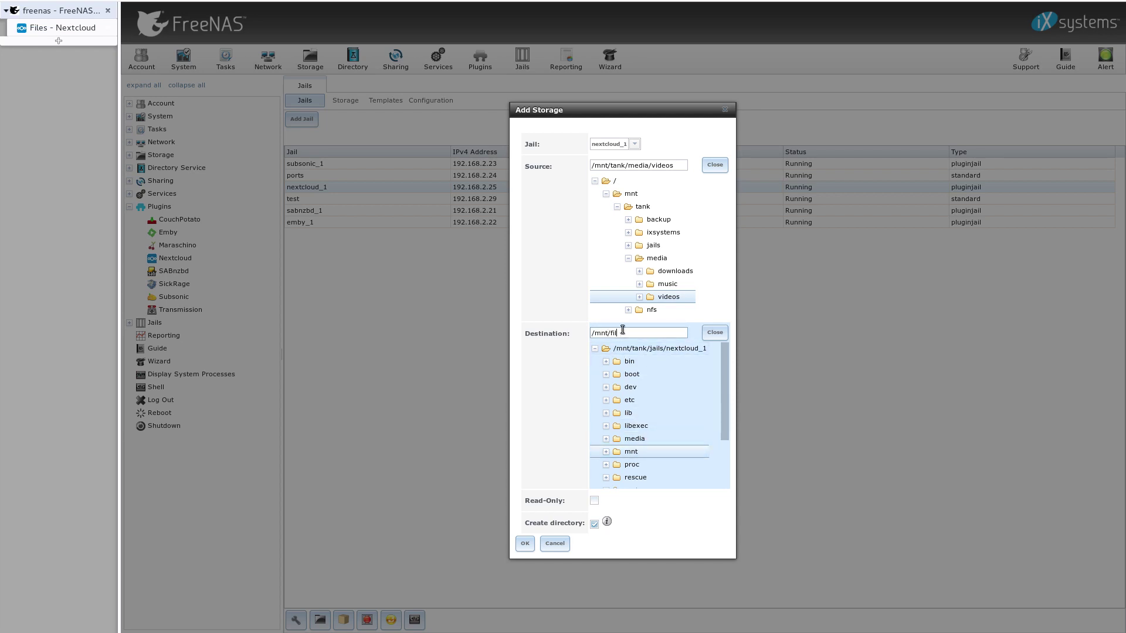
text(/media/)
text(vide)
text(os)
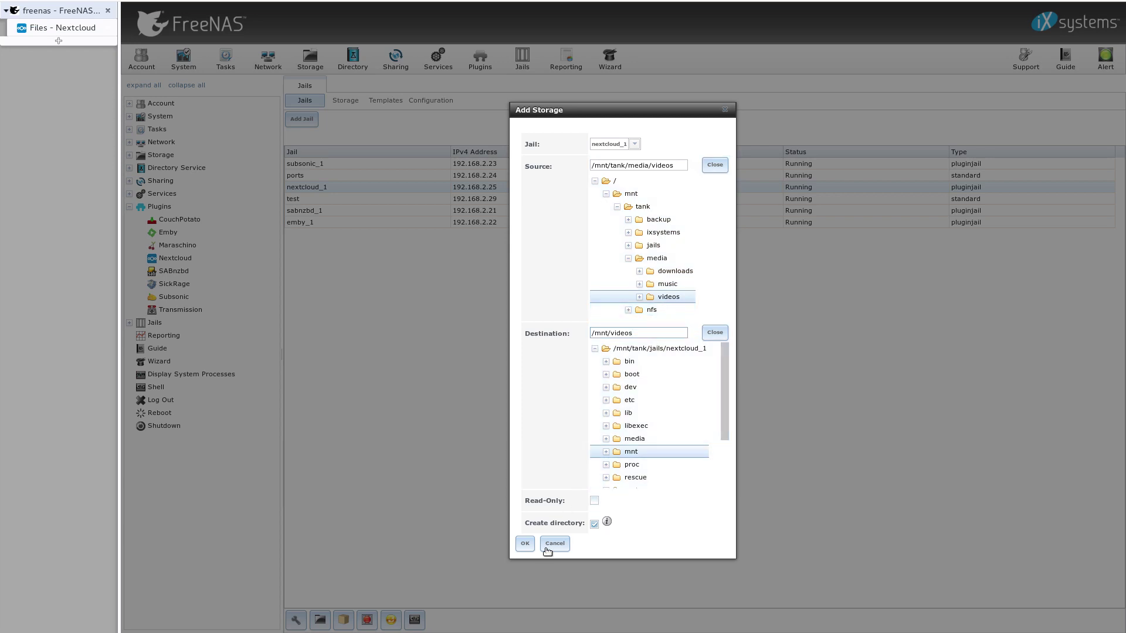
click(526, 544)
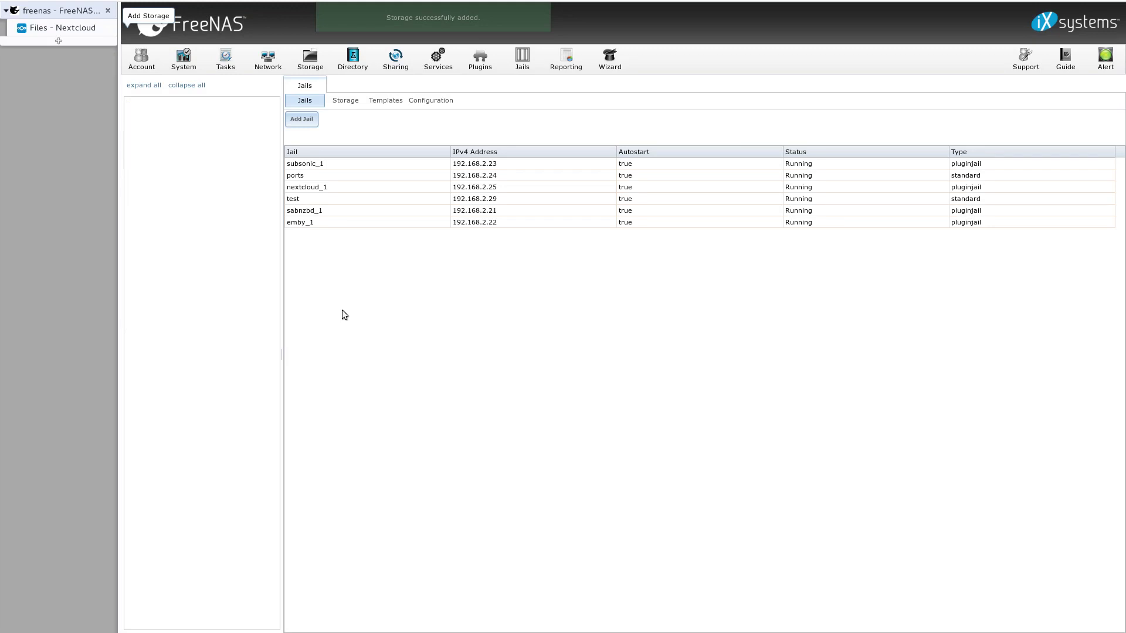
Step: Enable the External storage support app from Nextcloud's not-enabled apps
click(64, 27)
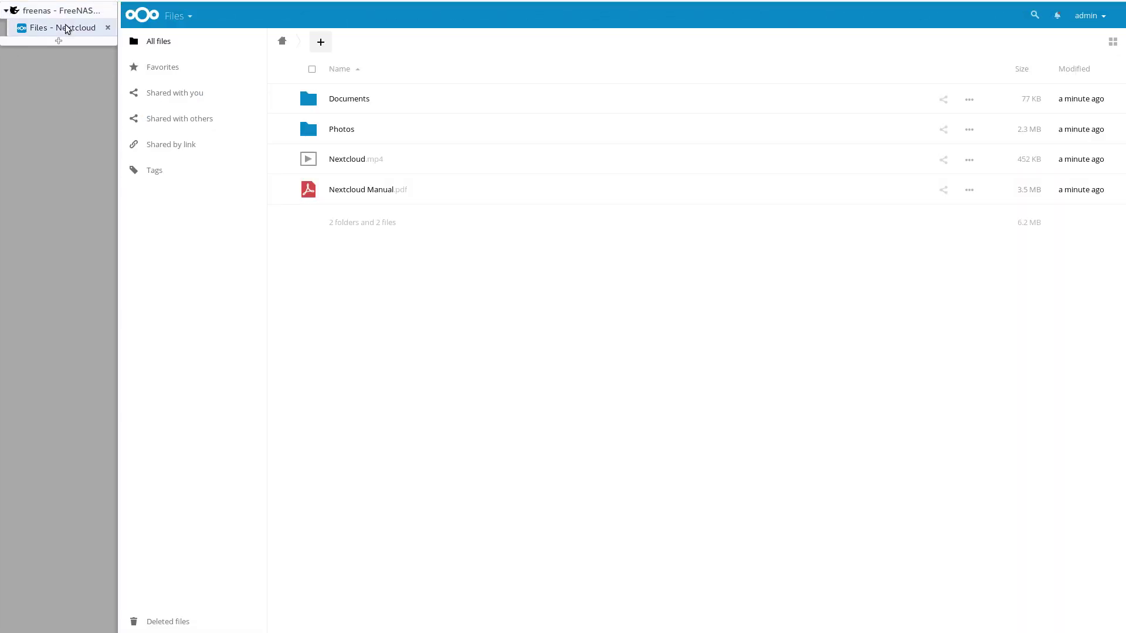
click(181, 20)
click(151, 111)
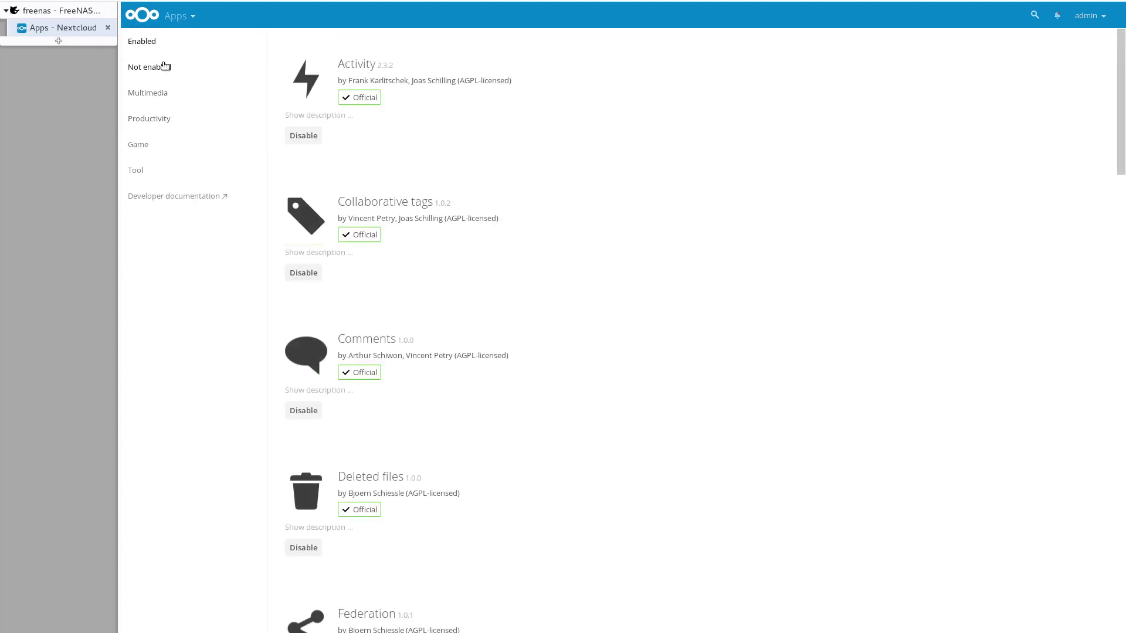
click(166, 66)
scroll(358, 346, down, 2)
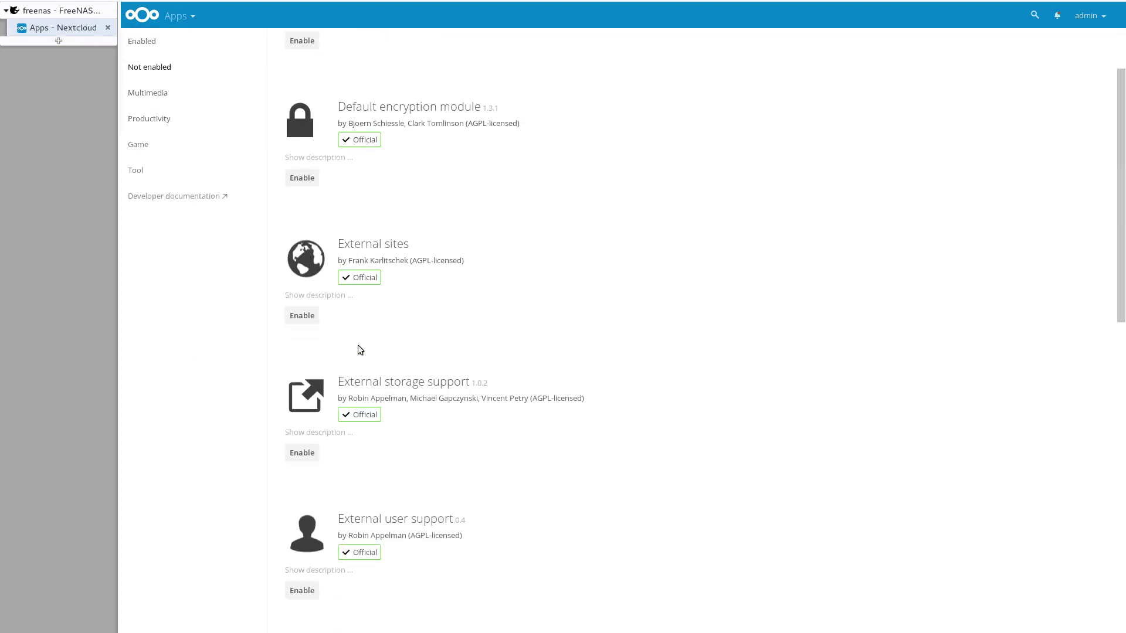
click(302, 454)
Step: Go to the admin External storages settings page
click(1091, 17)
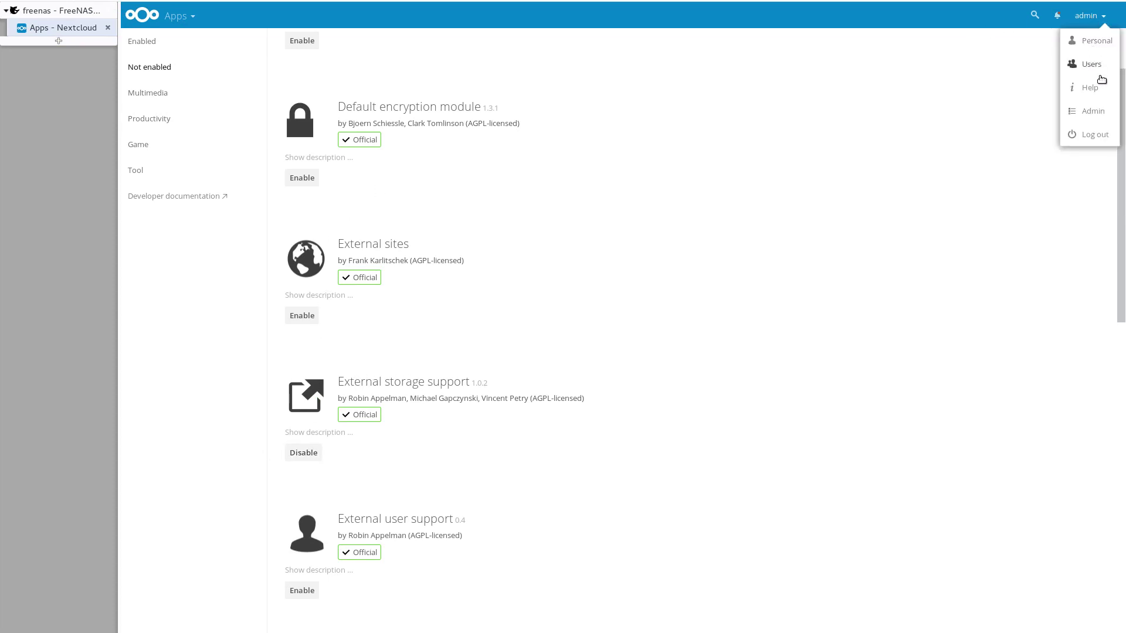
click(1095, 112)
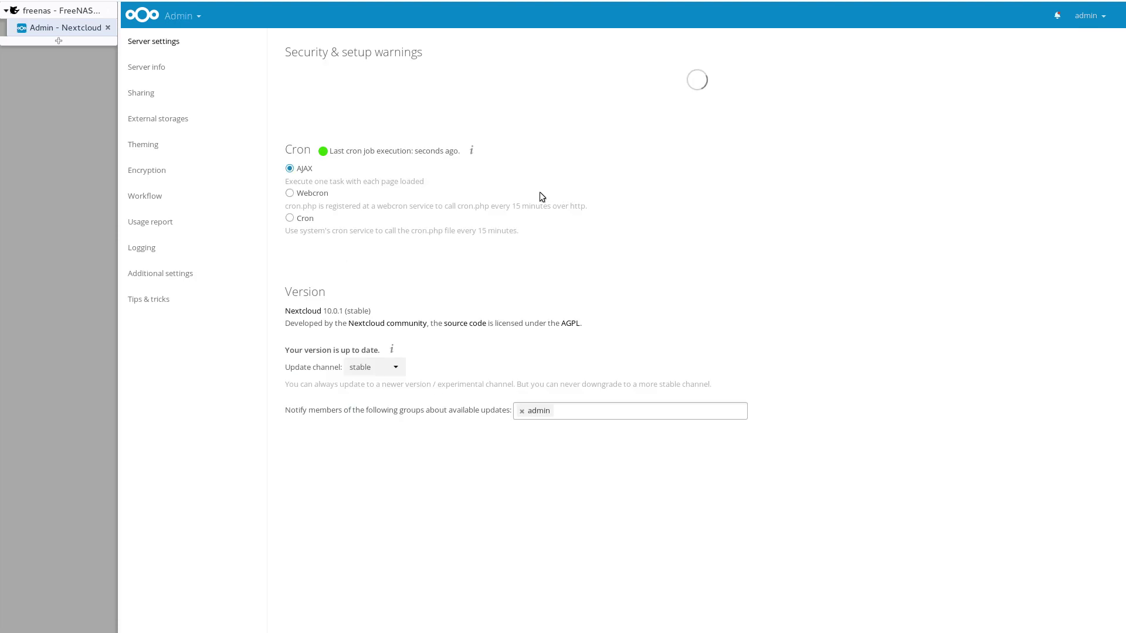
click(156, 117)
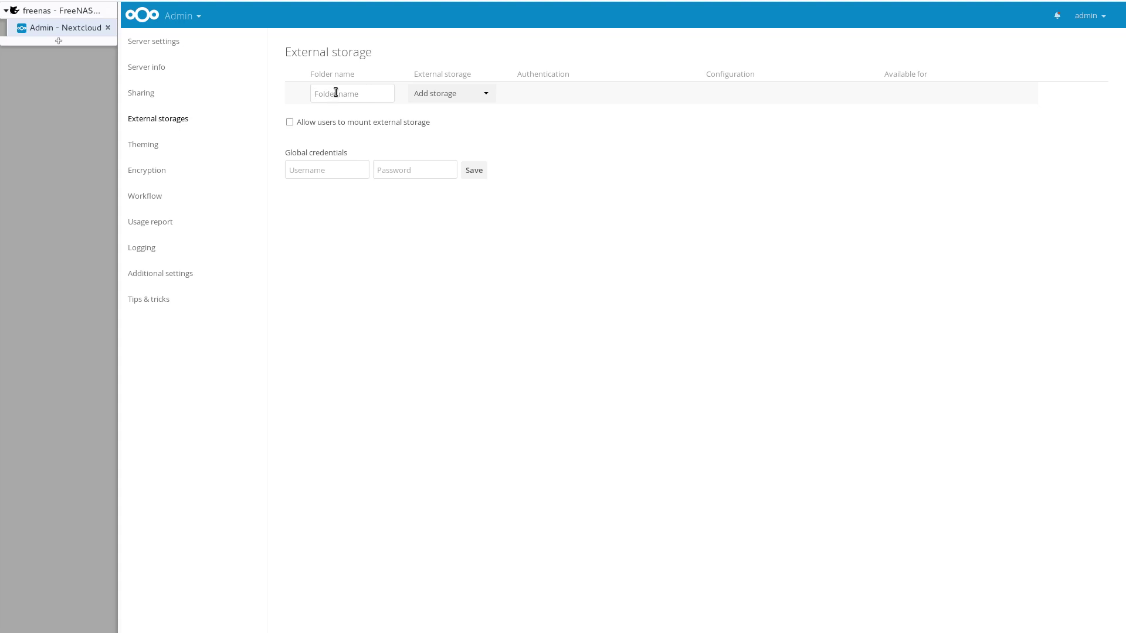
Step: Add a Local external storage named 'videos' pointing to /mnt/videos
click(427, 96)
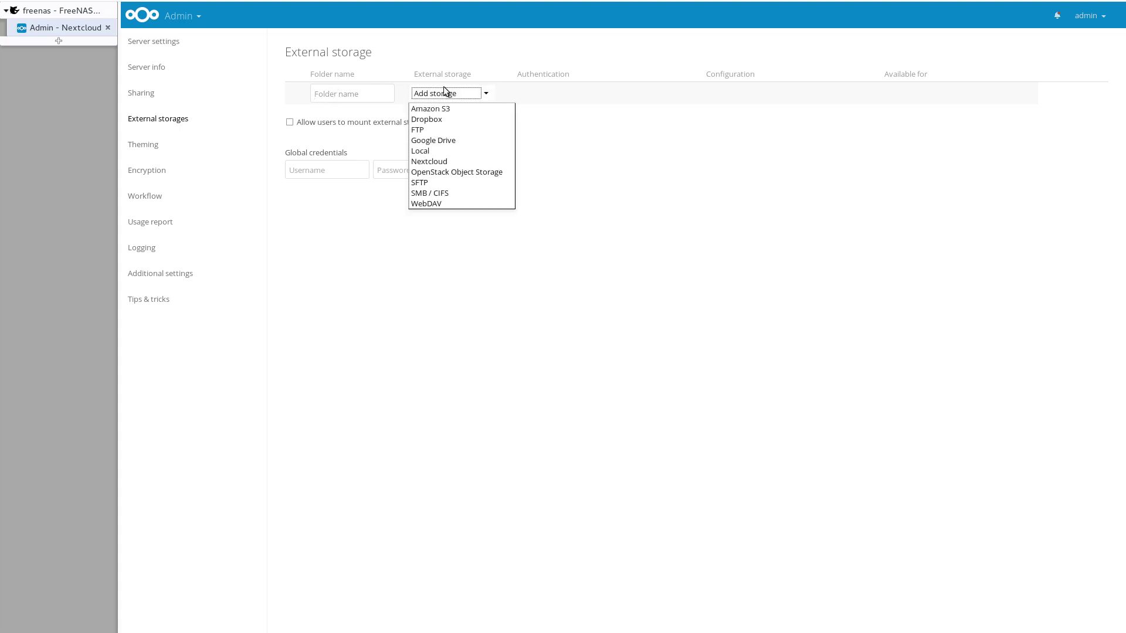
click(458, 153)
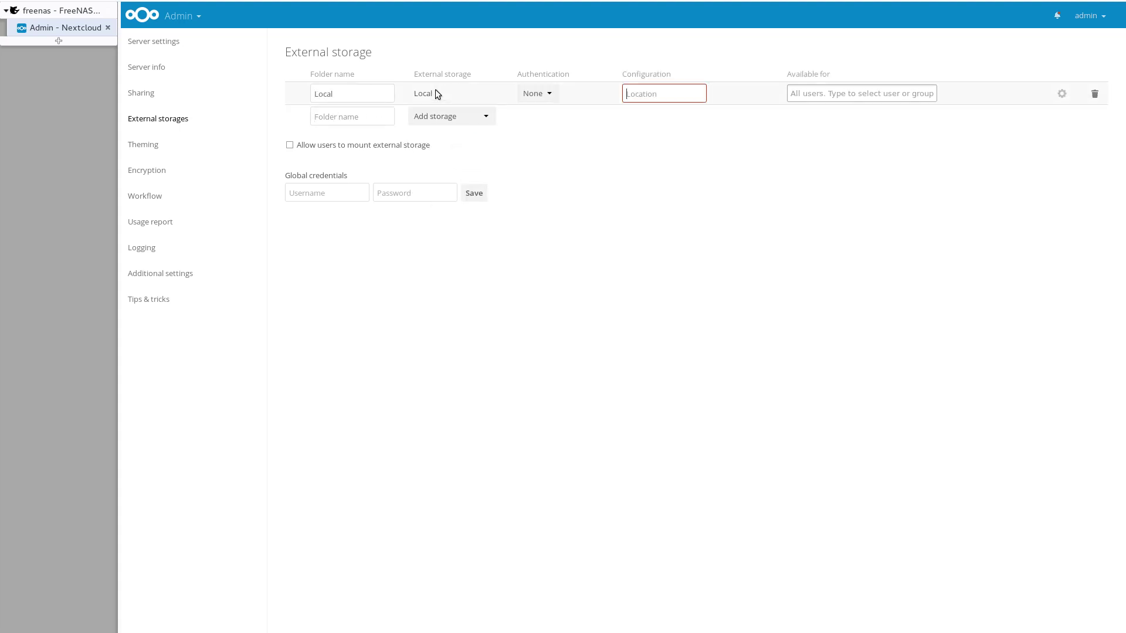
double_click(344, 94)
text(videos)
click(649, 94)
text(/mnt/videos)
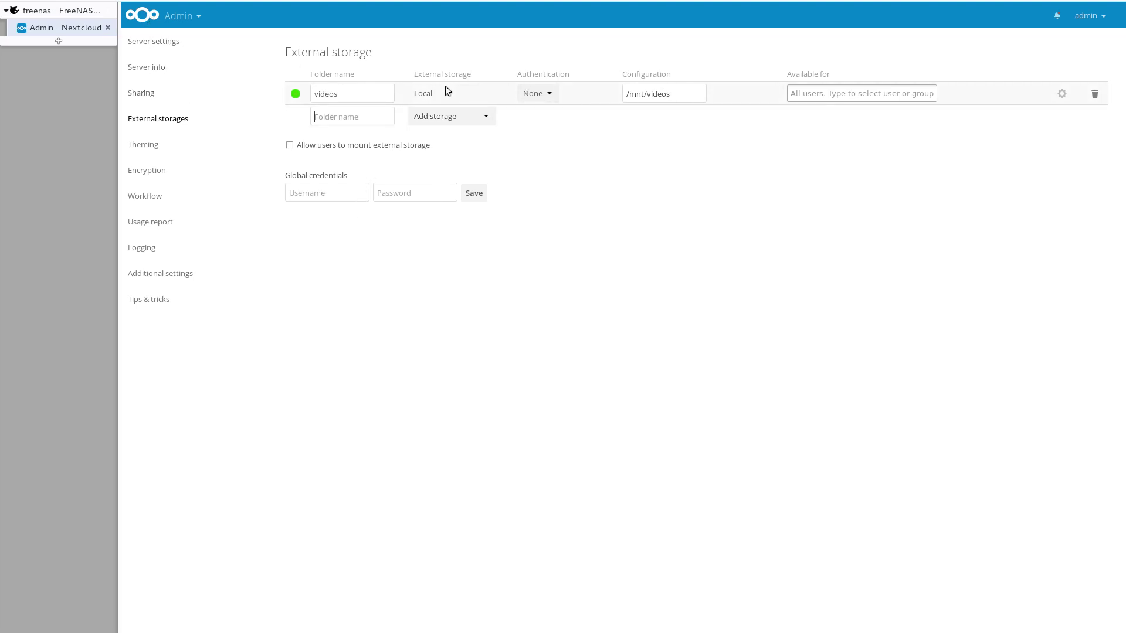
Step: Leave the mount available to all users and open Files to see the videos folder
click(821, 94)
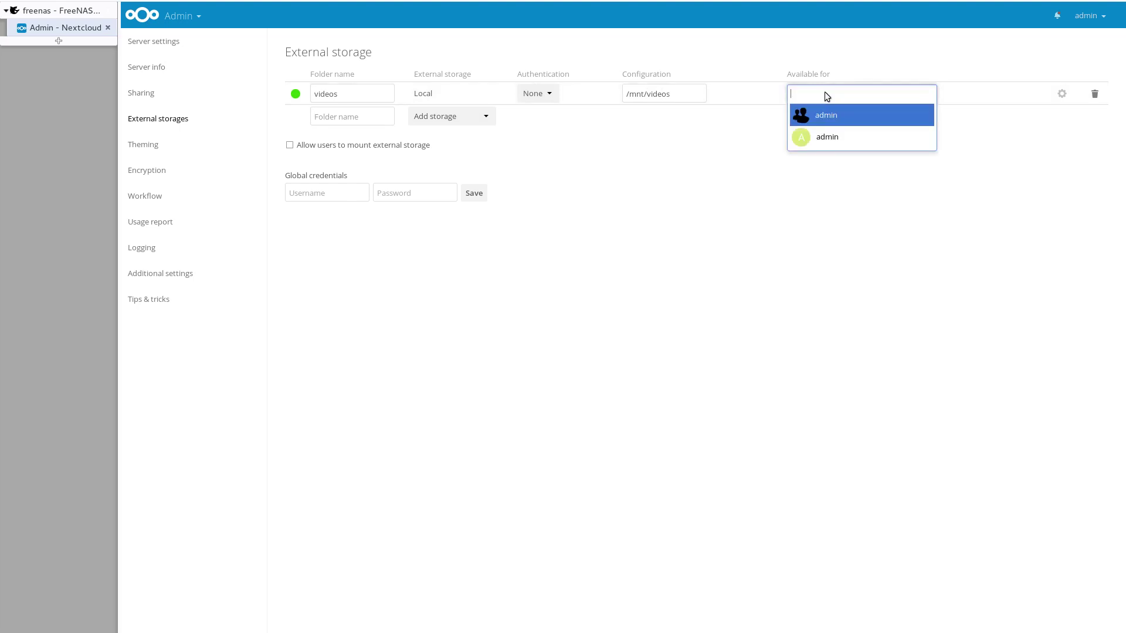
click(720, 155)
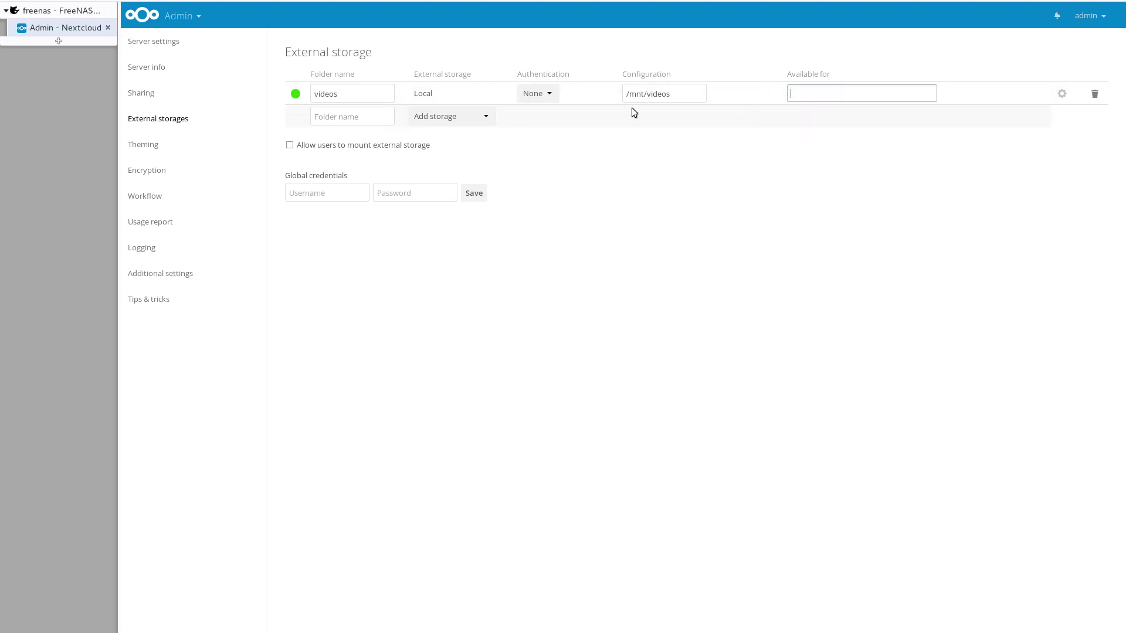
click(382, 117)
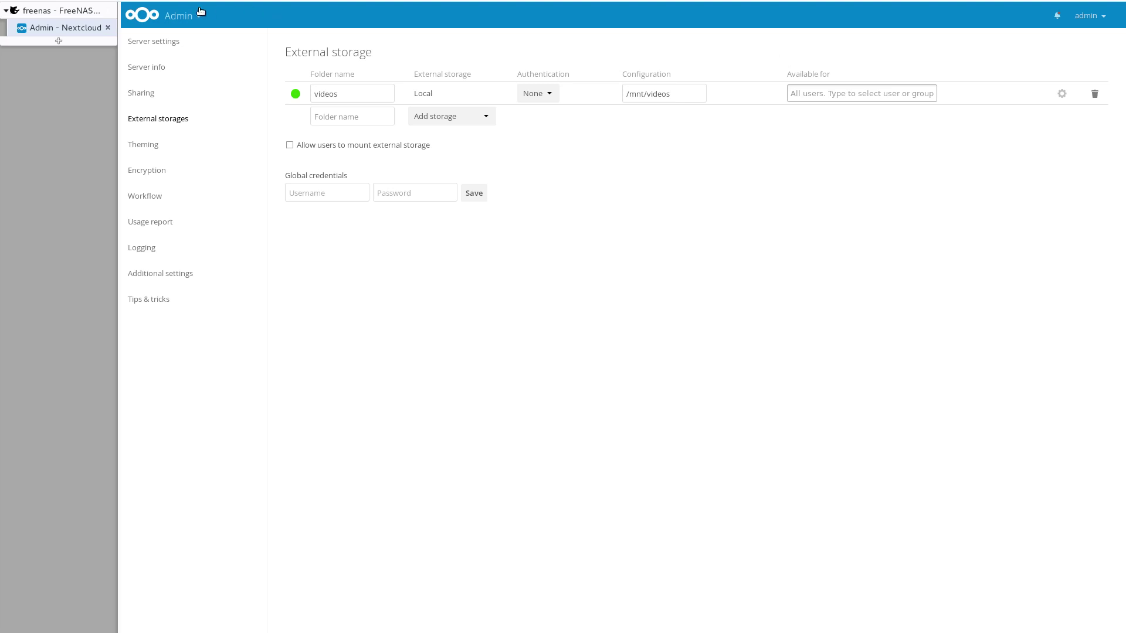
click(182, 16)
click(154, 52)
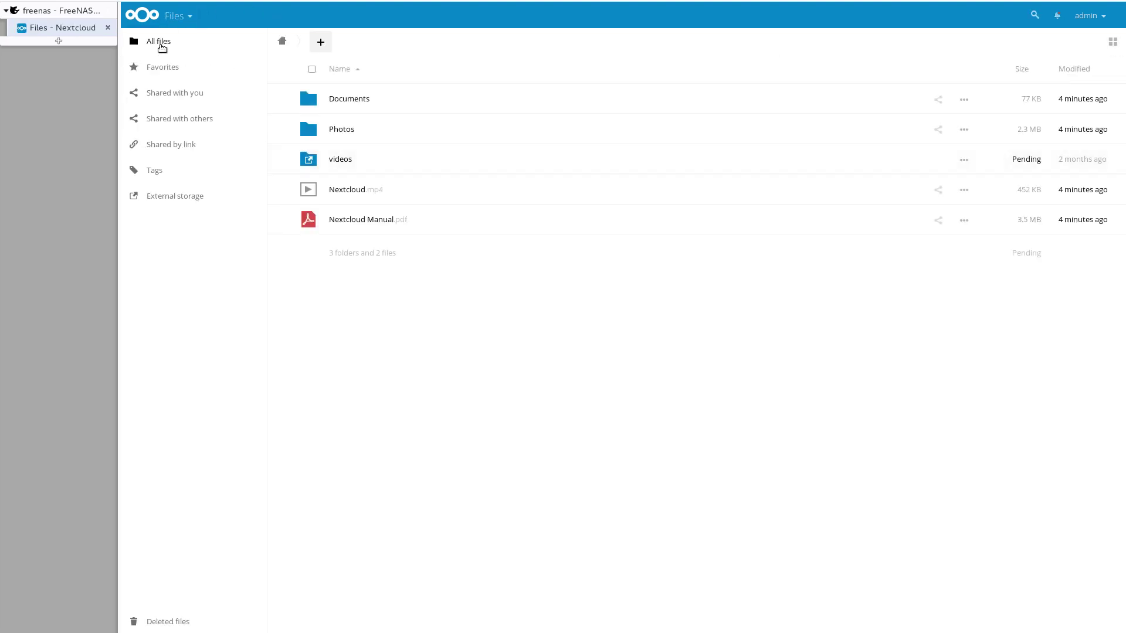
Step: Browse videos/movies, then videos/tvshows/30 for 30/Season 03, and download the S03E02 .mkv episode
click(337, 161)
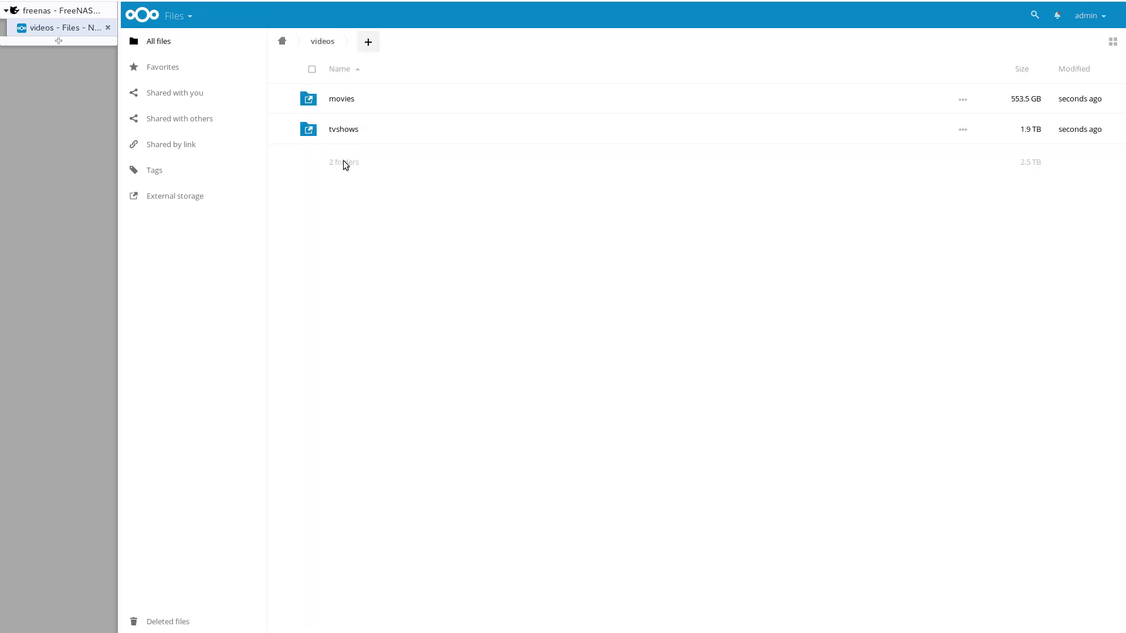
click(345, 103)
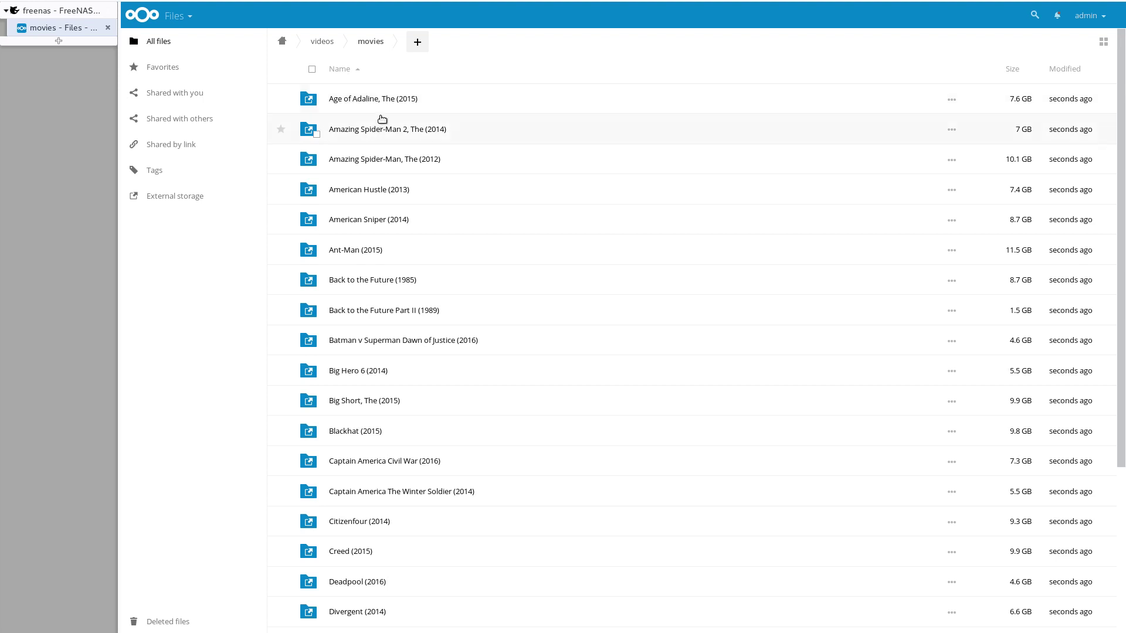
click(327, 49)
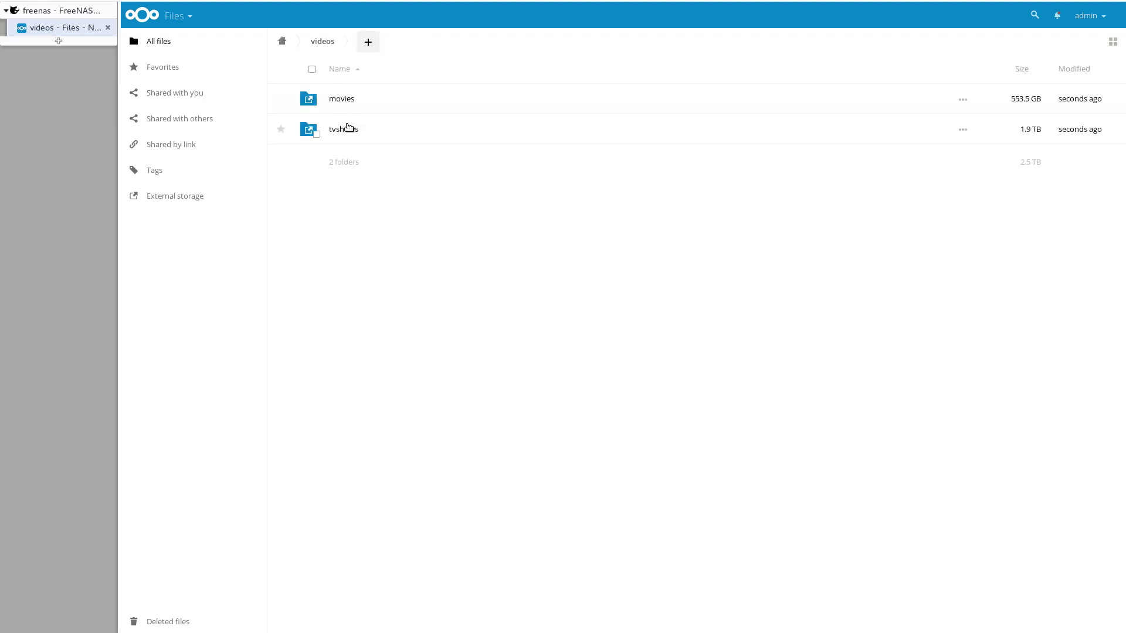
click(348, 130)
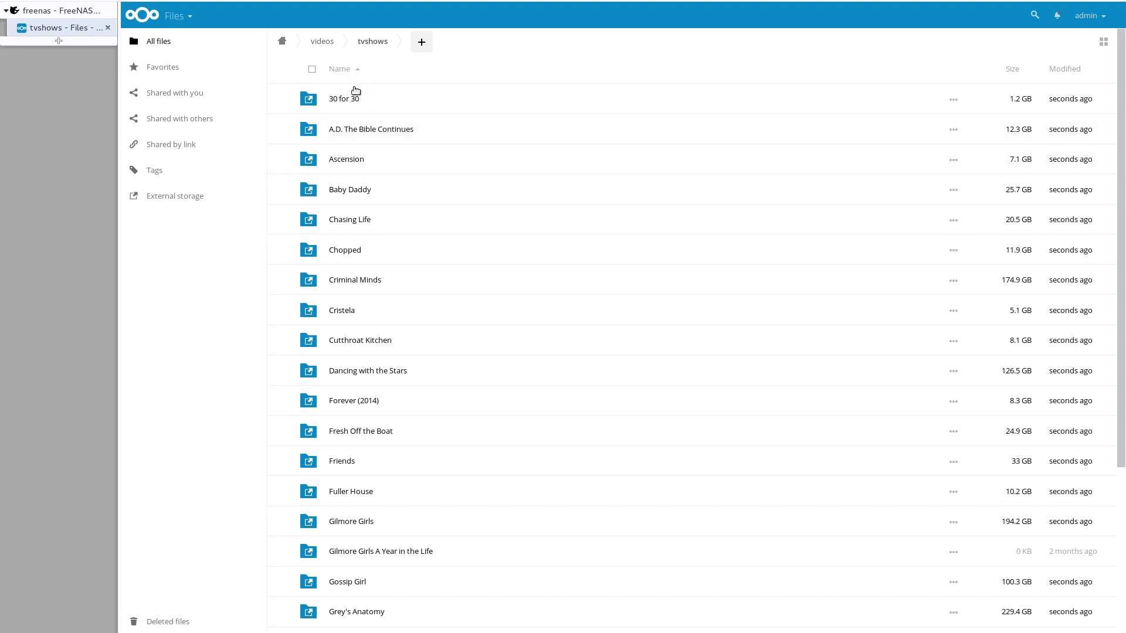
click(354, 100)
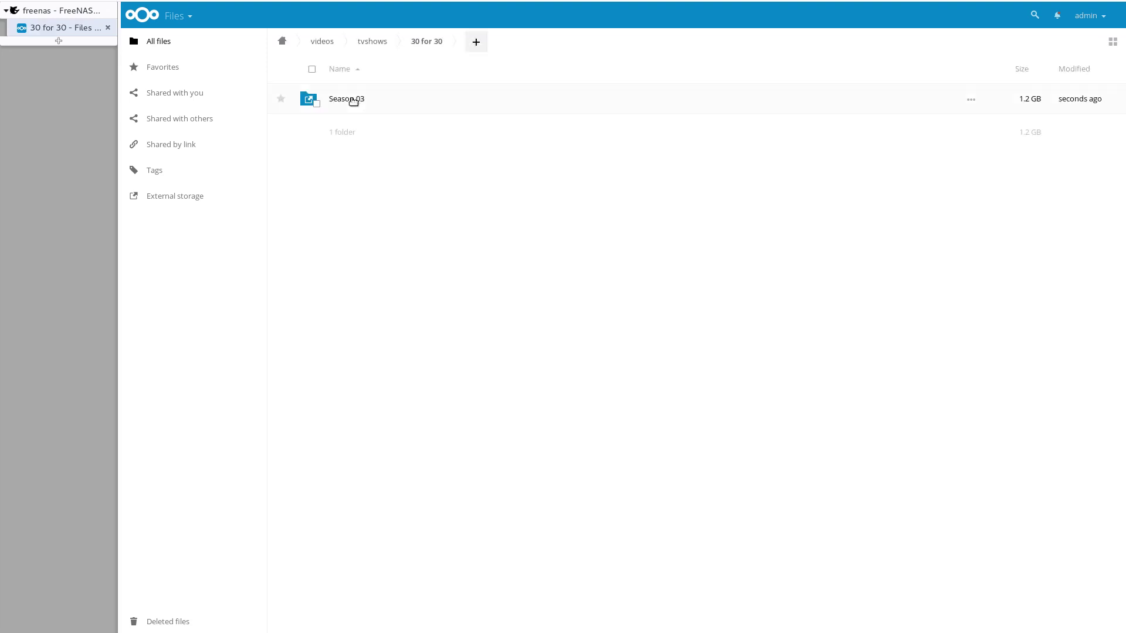
click(363, 102)
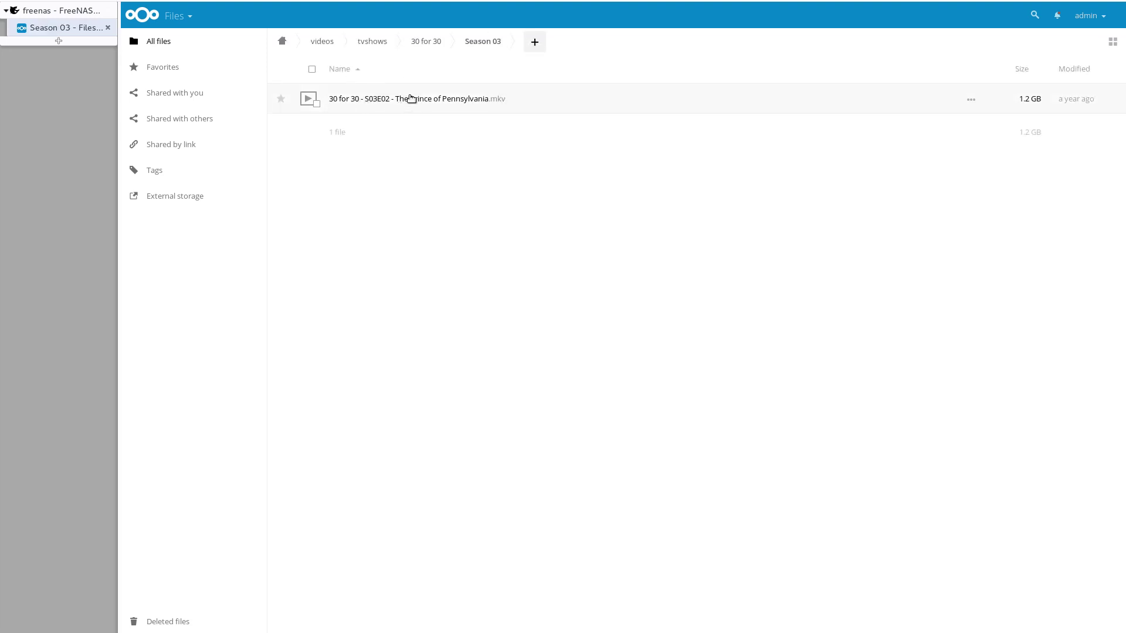
click(410, 98)
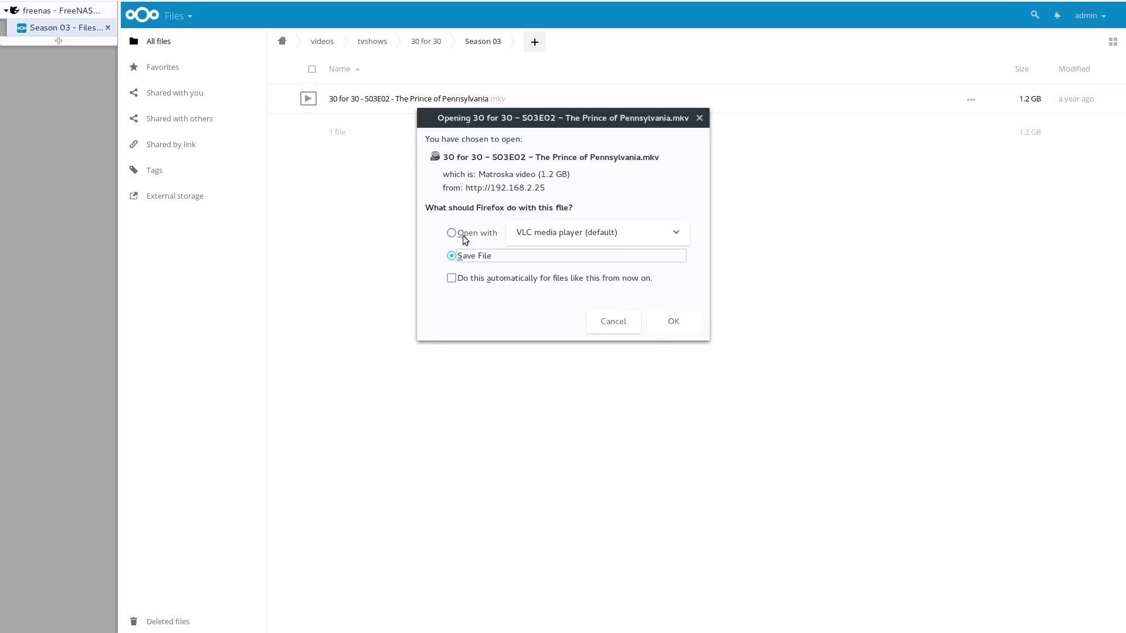
Step: Accept Firefox's handling of the 1.2 GB S03E02 episode and close the finished Downloads panel
click(671, 321)
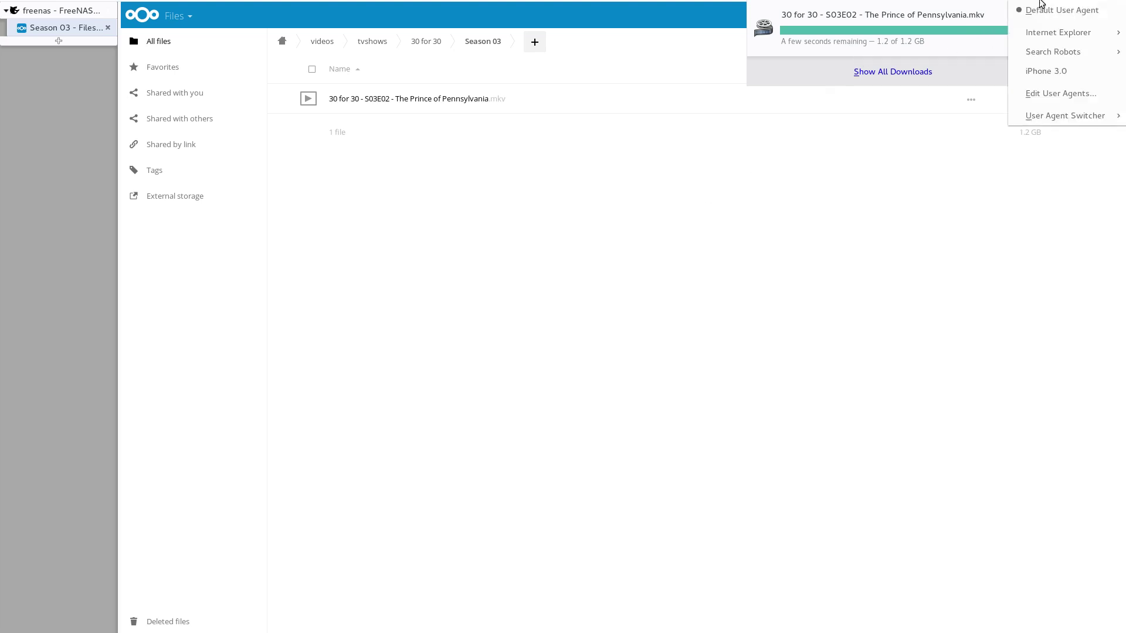
click(881, 24)
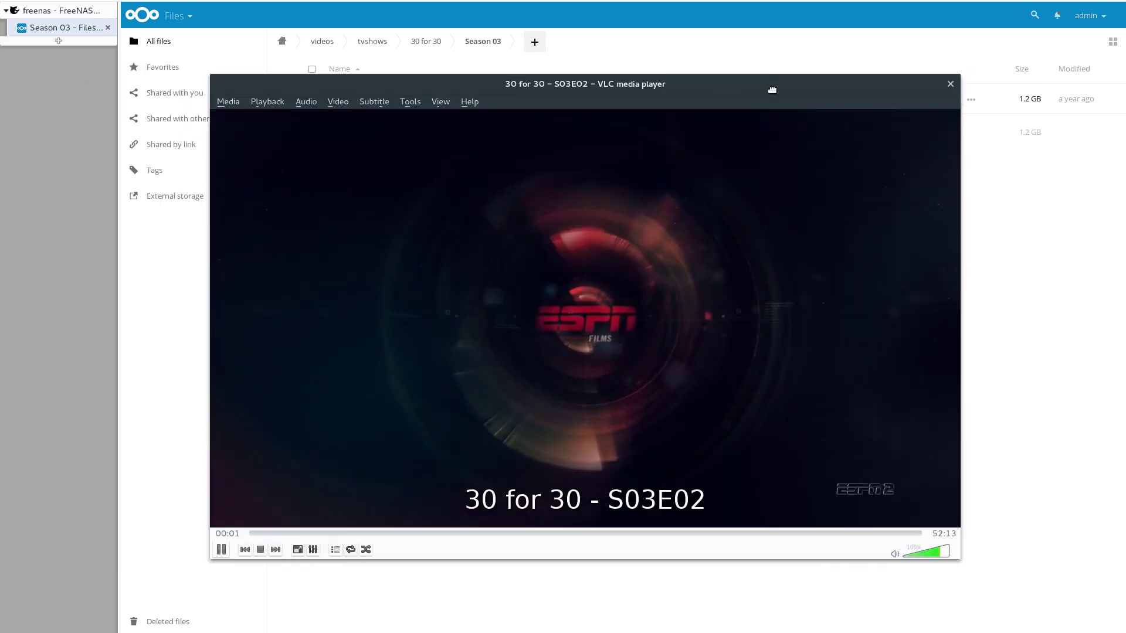
drag(767, 88, 801, 113)
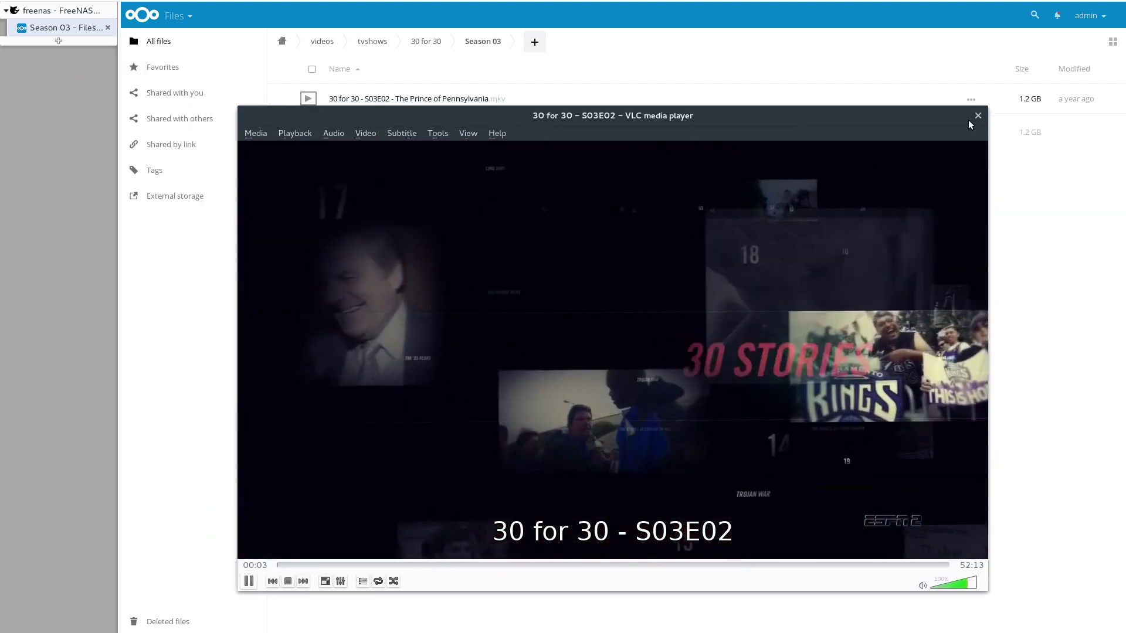
click(977, 115)
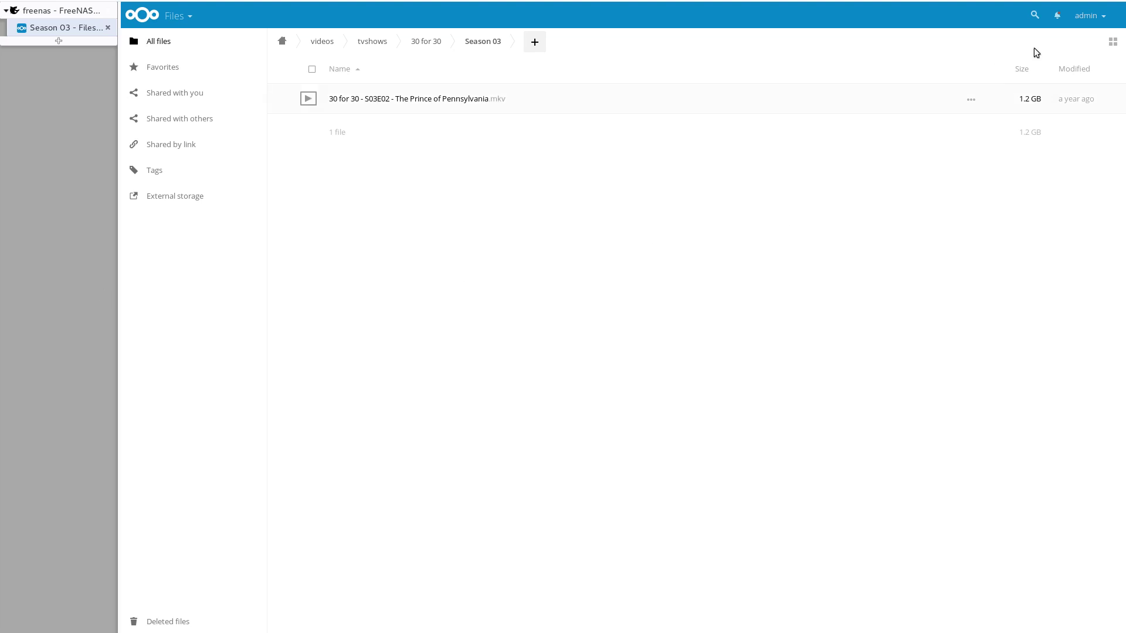
Step: Go to Nextcloud's Admin settings from the admin account menu
click(1089, 14)
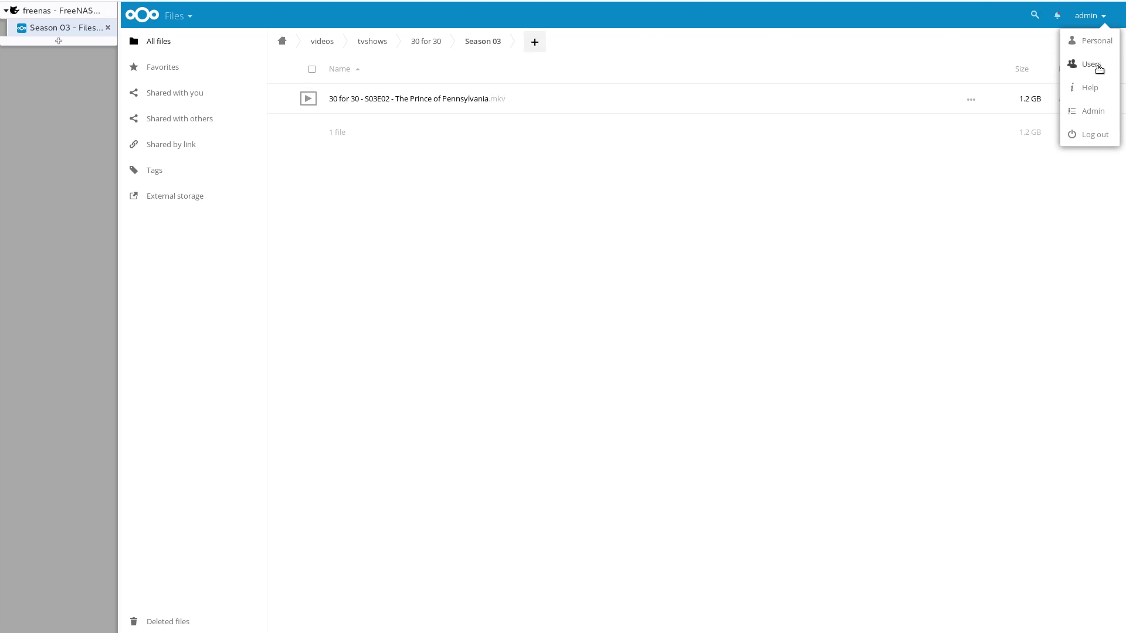
click(1107, 110)
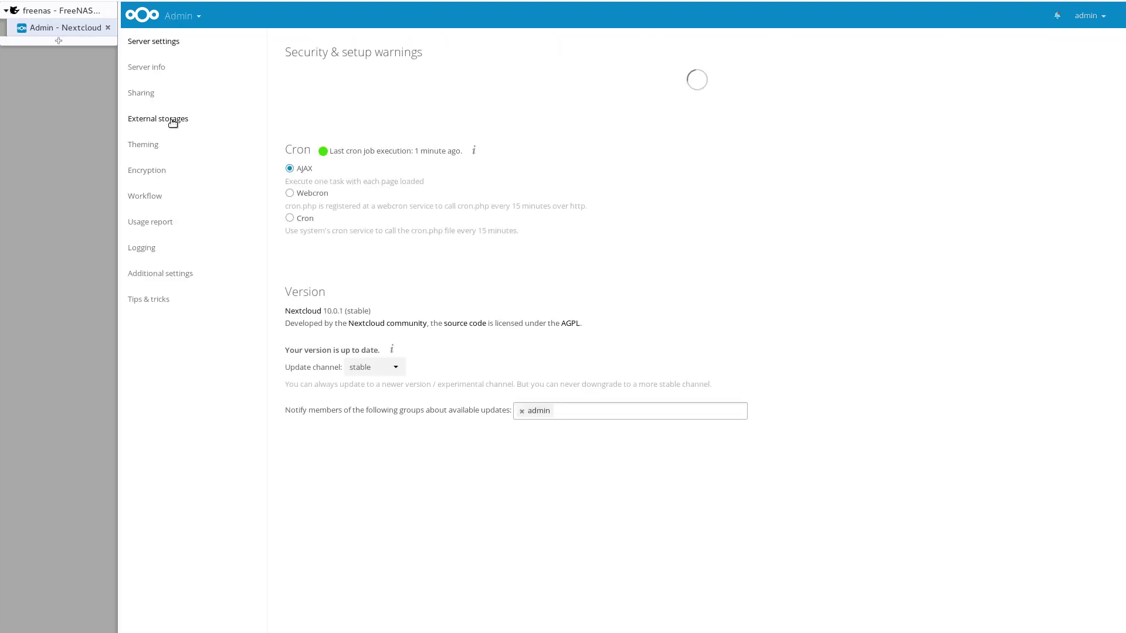
Step: Review the videos external storage mount's options, keeping 'Check for changes' at once every direct access
click(174, 120)
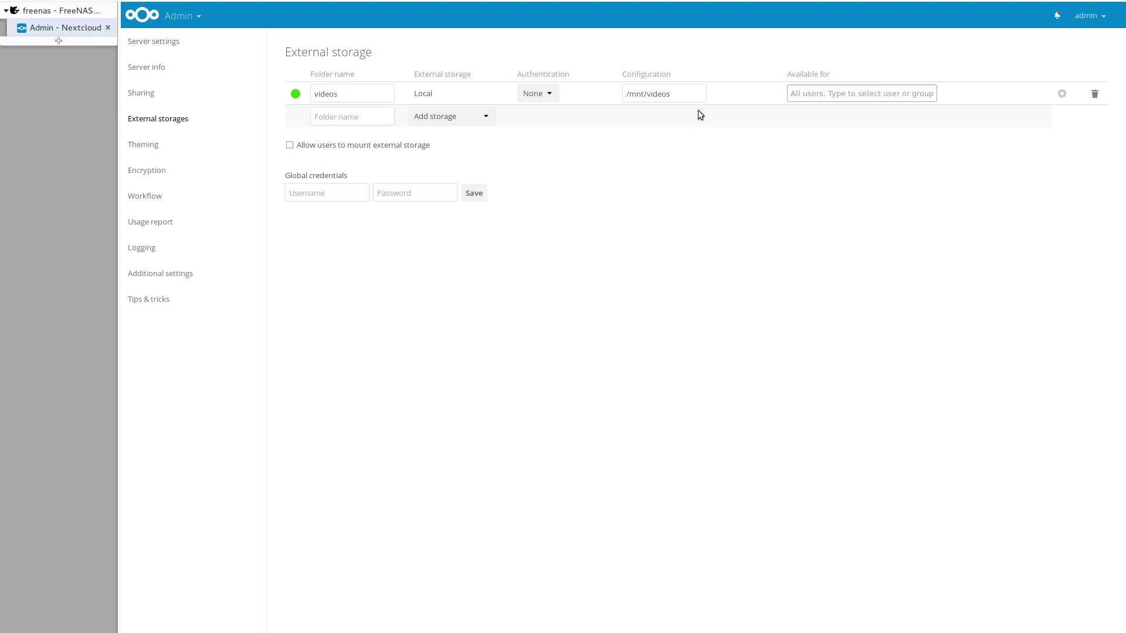
click(1062, 95)
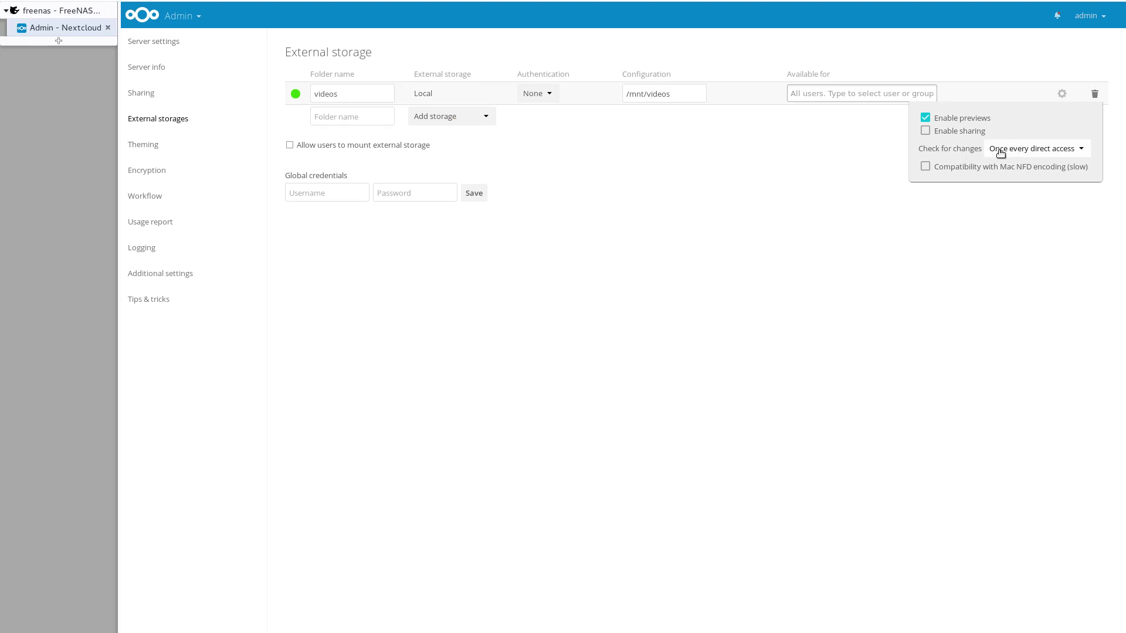
click(1002, 152)
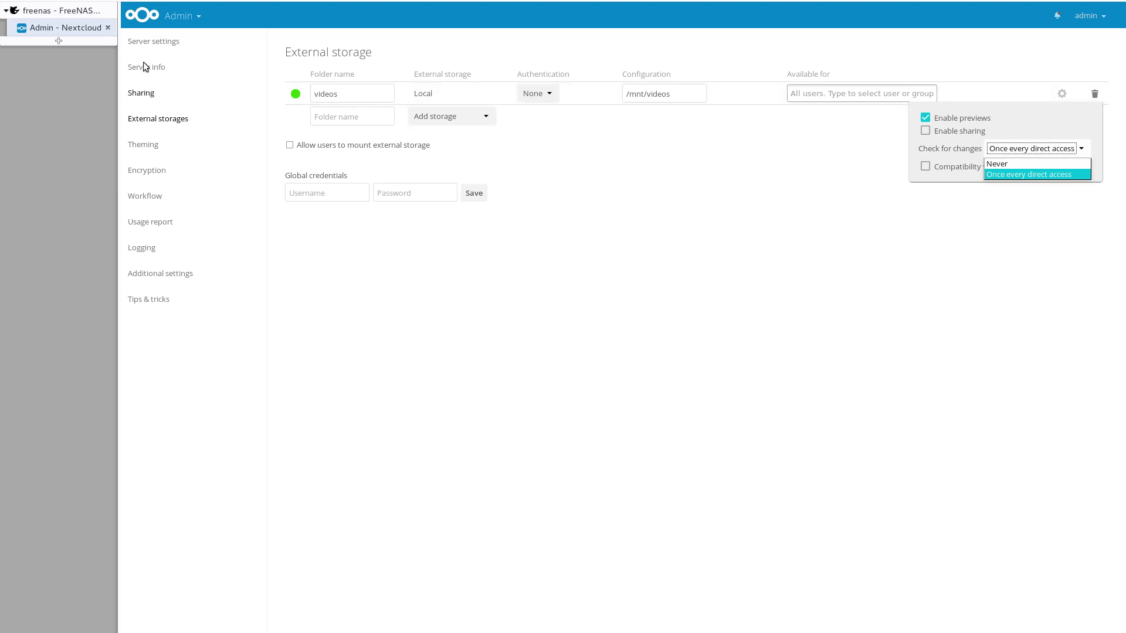
click(177, 29)
click(179, 30)
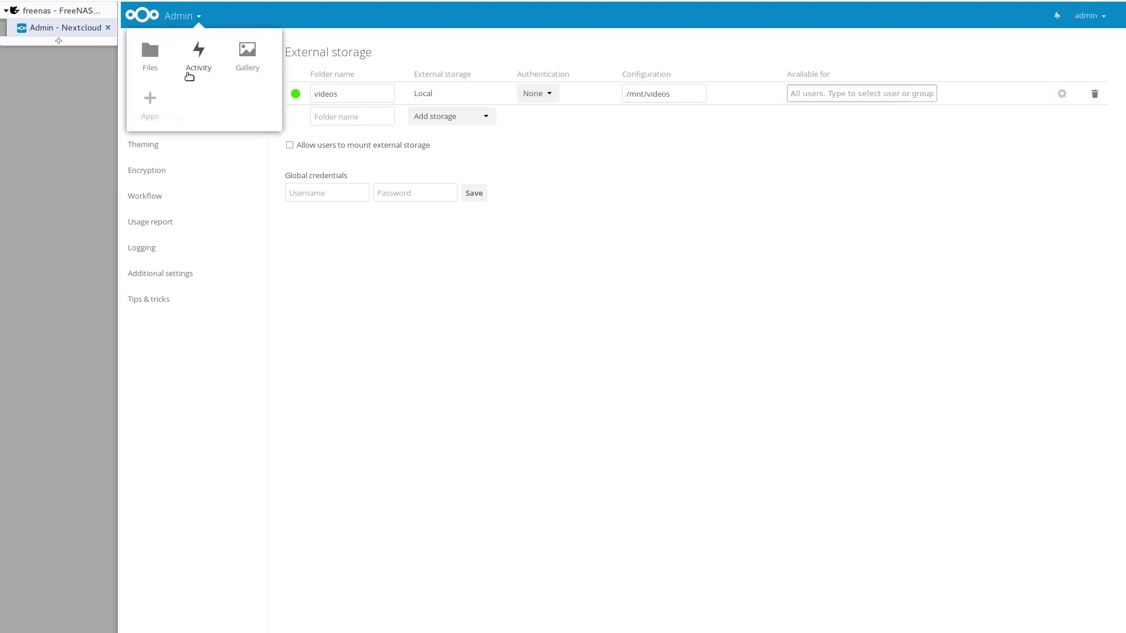
click(155, 104)
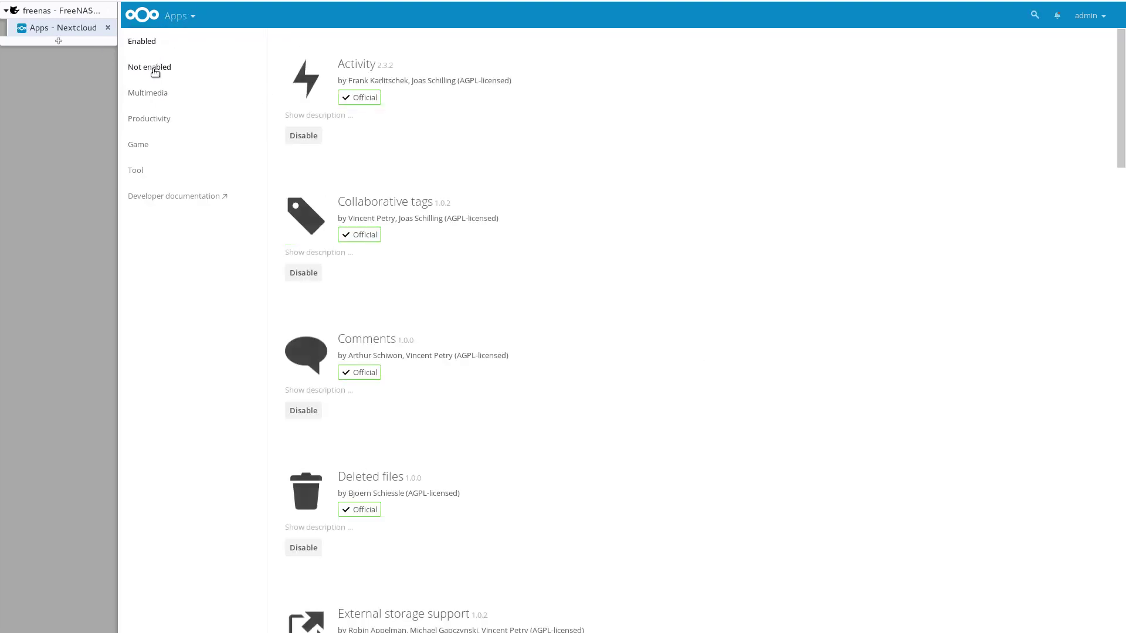
click(1089, 16)
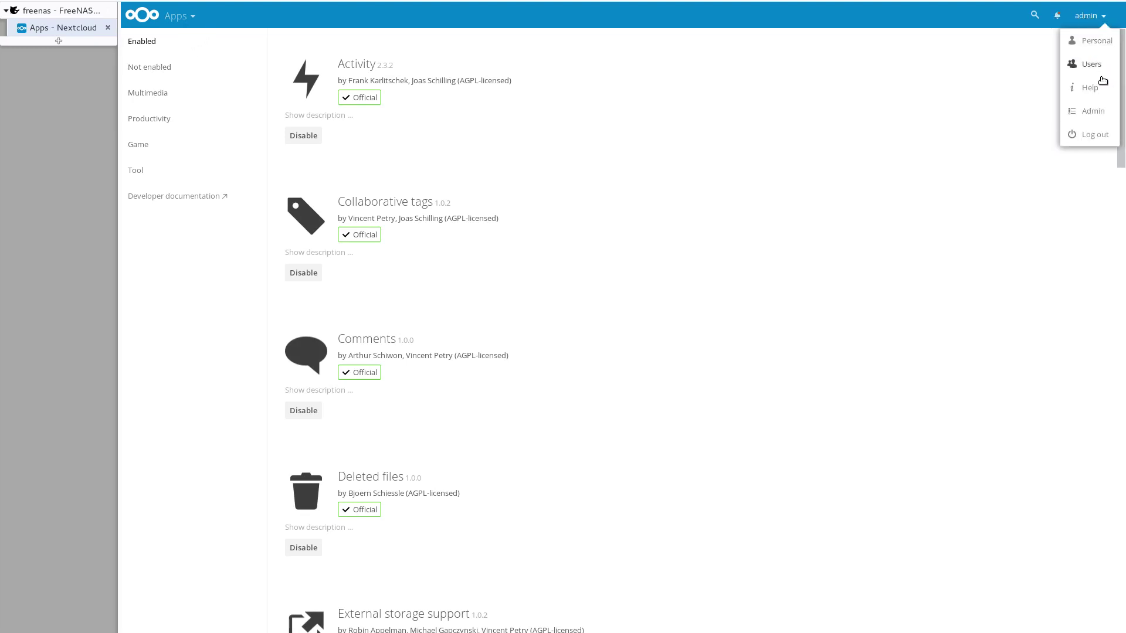
click(1106, 111)
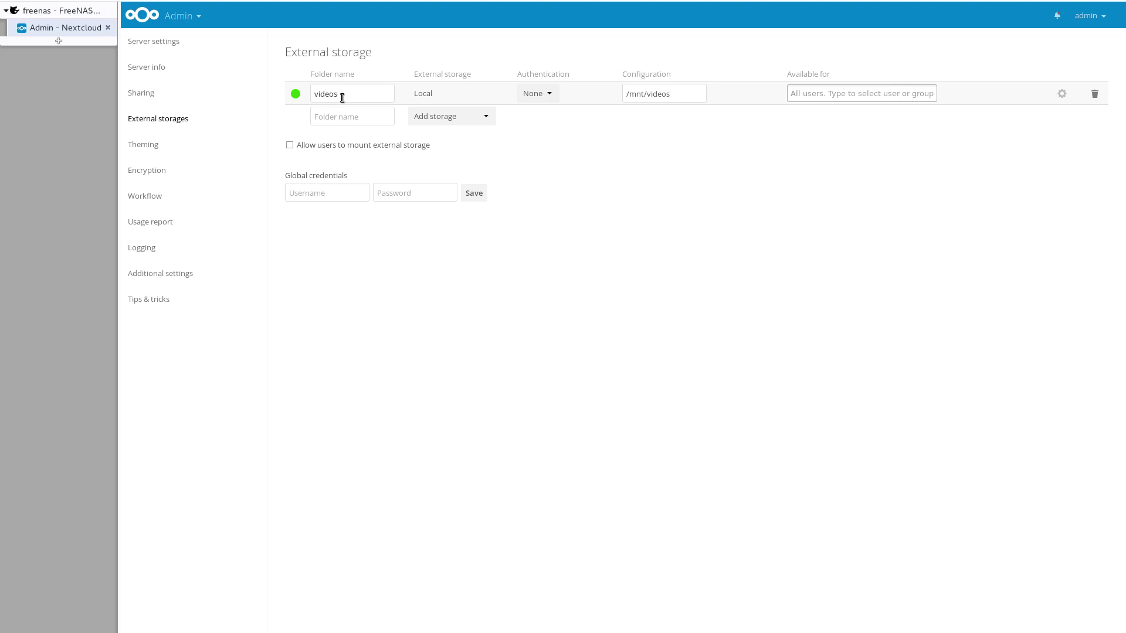
Step: Change the /mnt/videos mount's folder name from videos to /root, then return to Files
drag(342, 98, 305, 84)
text(/)
click(350, 122)
key(BackSpace)
key(Tab)
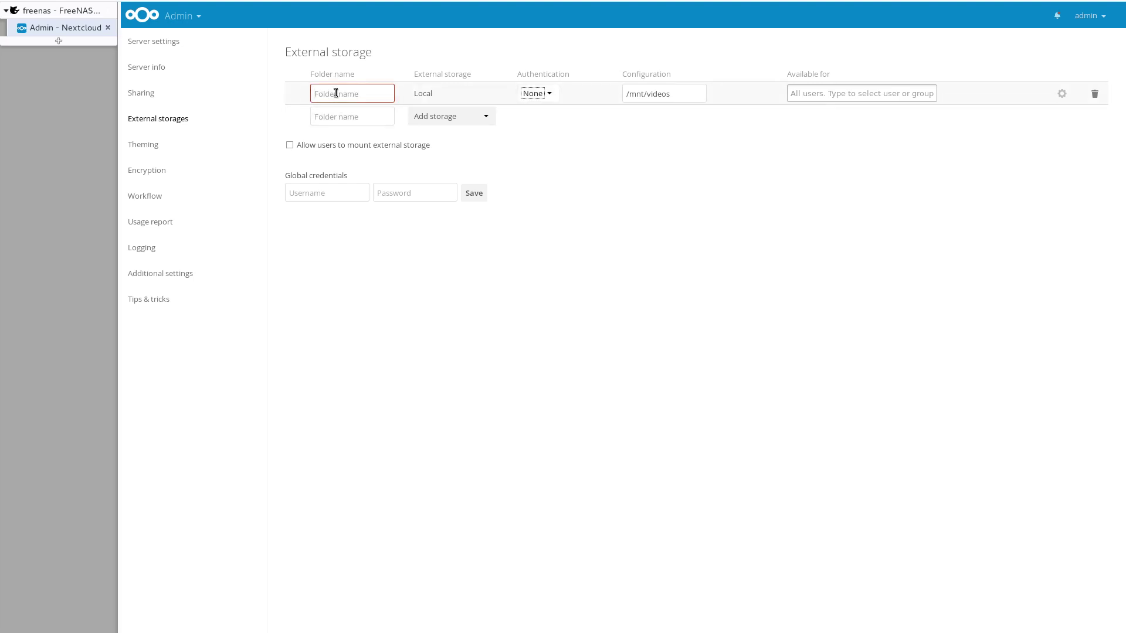
click(331, 95)
text(/)
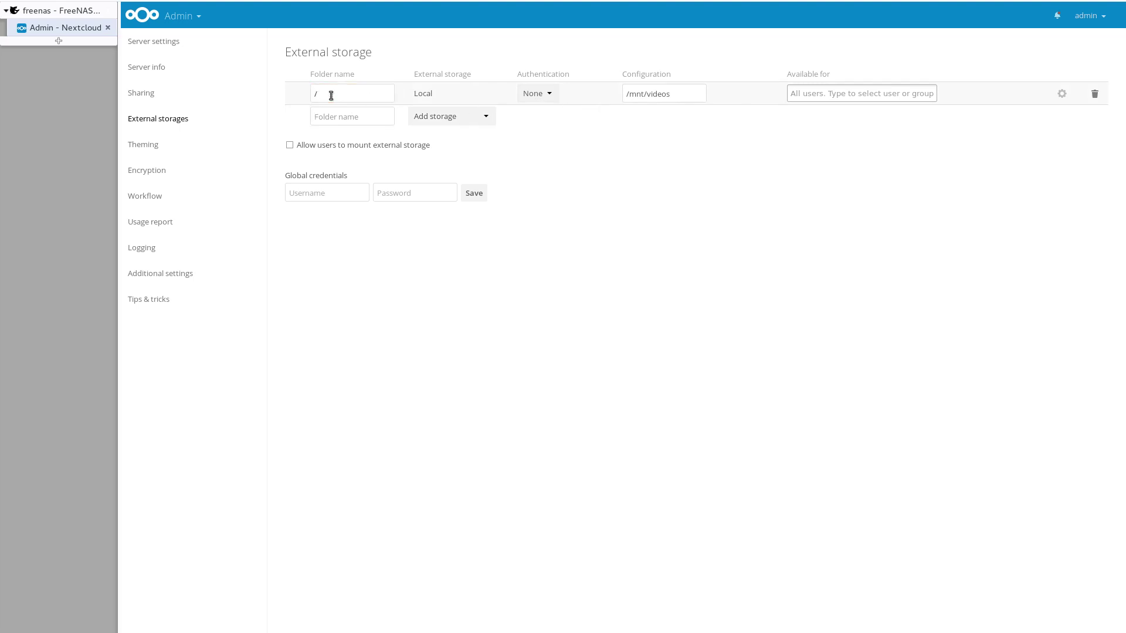
text(root)
click(355, 122)
click(138, 16)
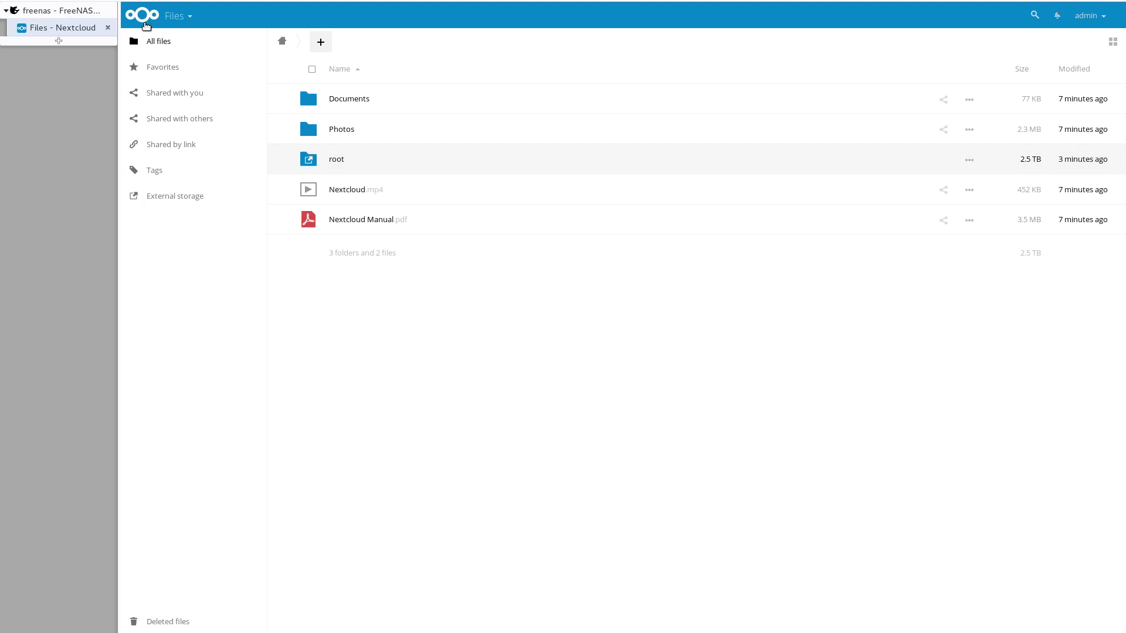
Step: Return to Nextcloud's Admin settings via the admin account menu
click(1086, 15)
click(1102, 120)
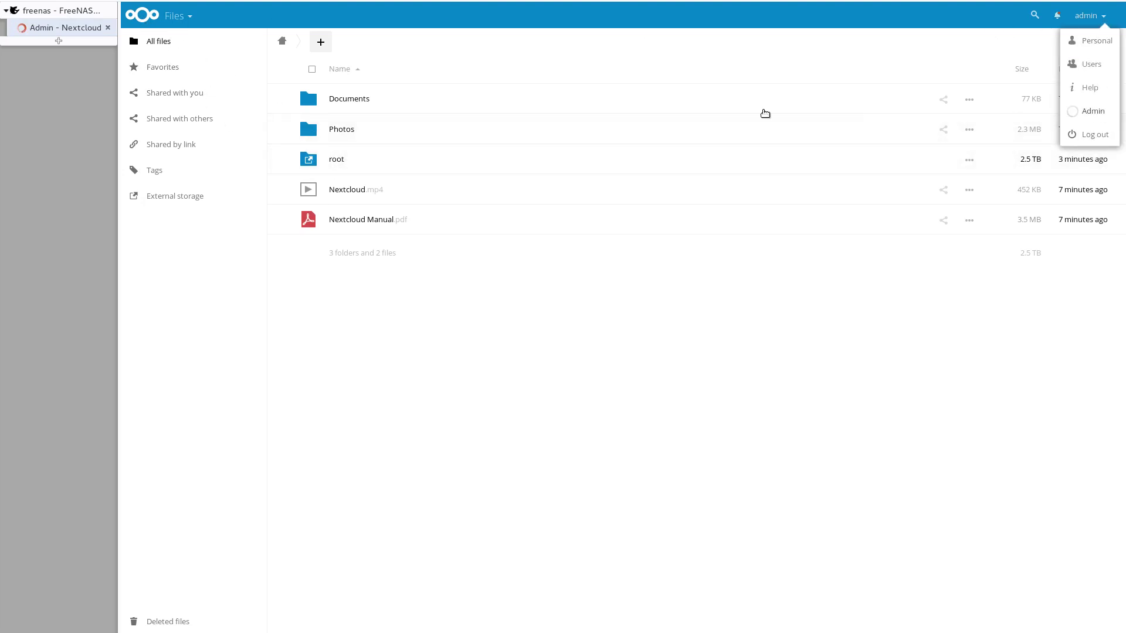